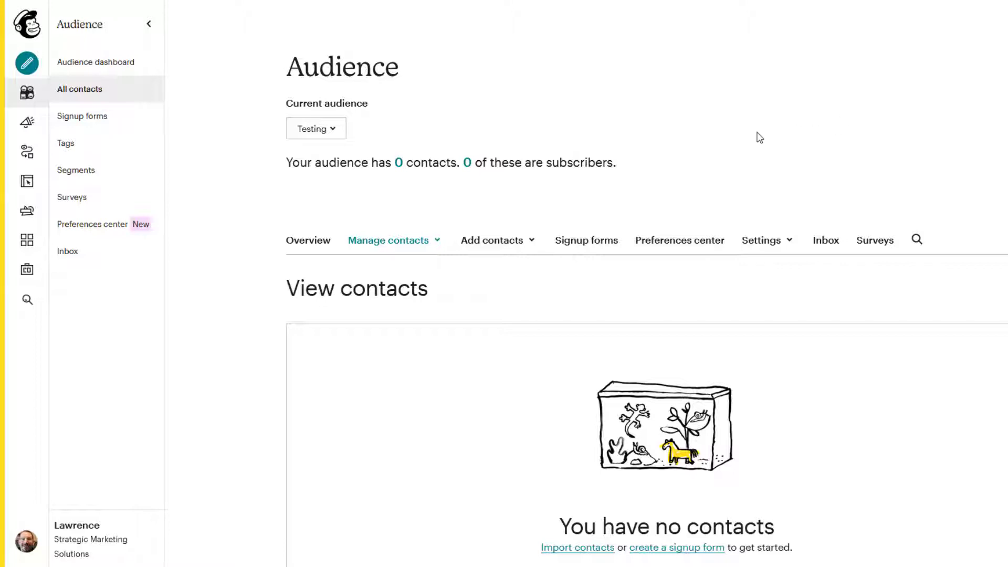
From Add contacts on the empty Testing audience, open the single-subscriber form.
{"action": "scroll", "coordinate": [731, 118], "scroll_direction": "down", "scroll_amount": 3}
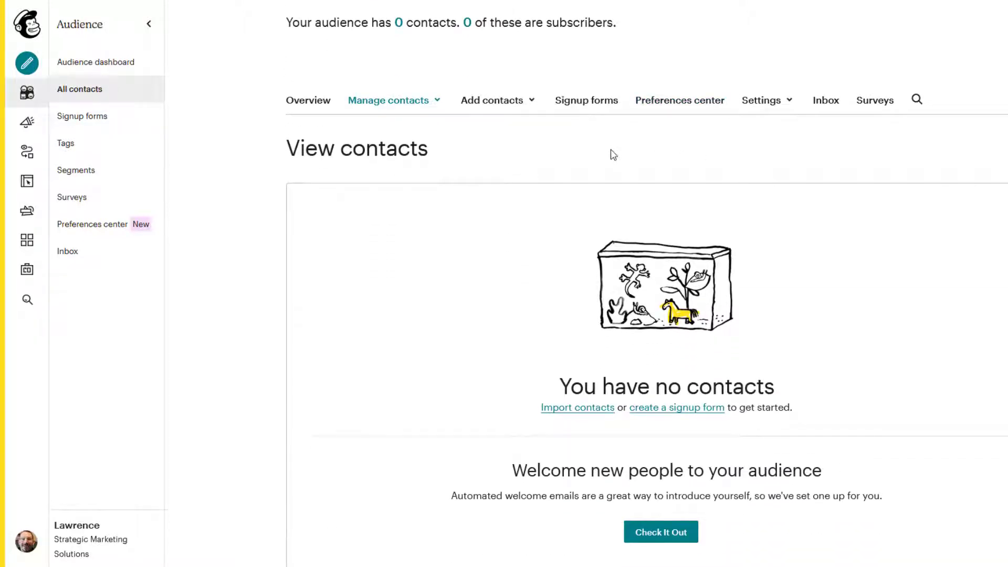
{"action": "scroll", "coordinate": [551, 154], "scroll_direction": "up", "scroll_amount": 3}
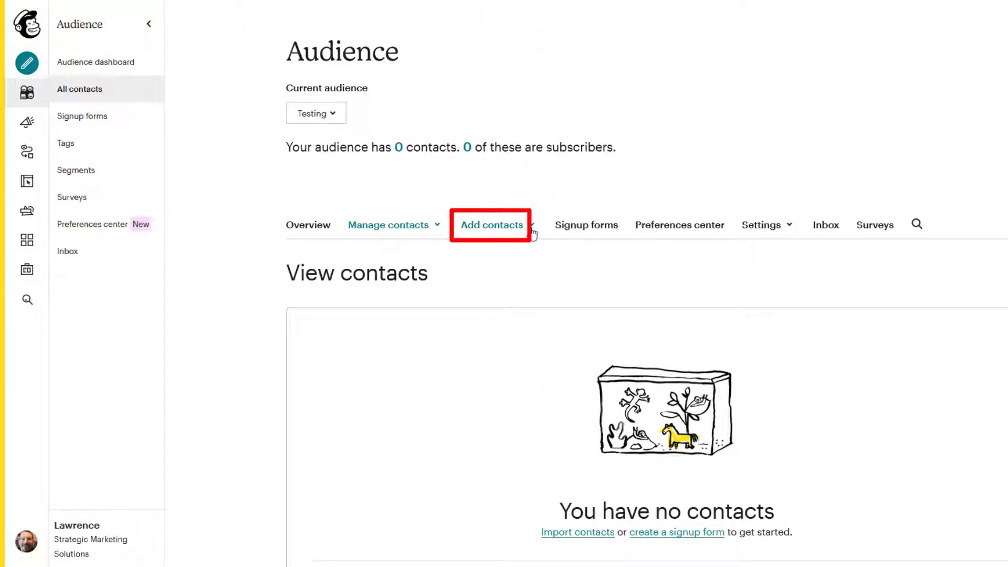
{"action": "left_click", "coordinate": [516, 232]}
{"action": "left_click", "coordinate": [504, 230]}
{"action": "left_click", "coordinate": [508, 230]}
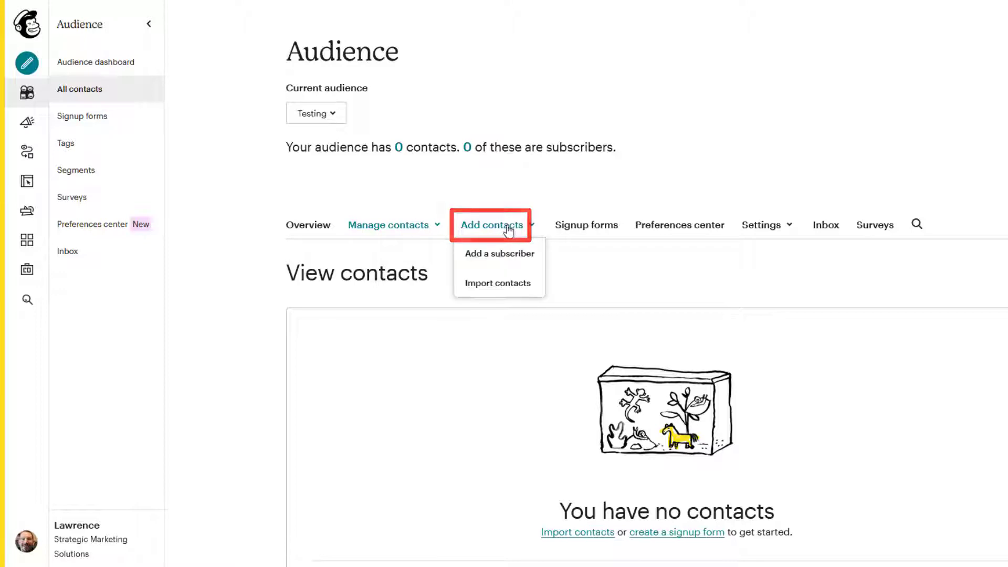
{"action": "left_click", "coordinate": [510, 256]}
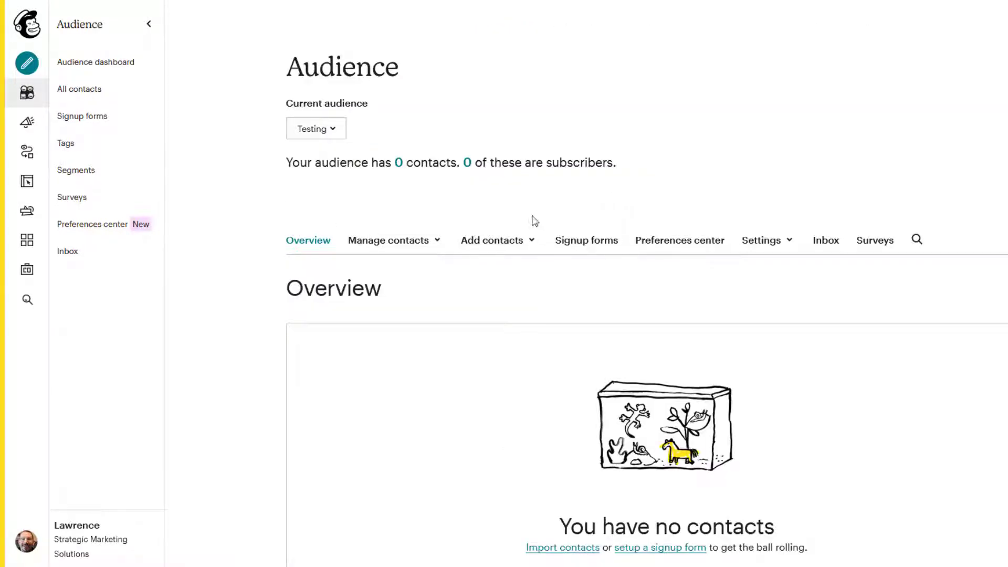
Start a contact import into Testing using the Copy and paste option.
{"action": "left_click", "coordinate": [513, 245]}
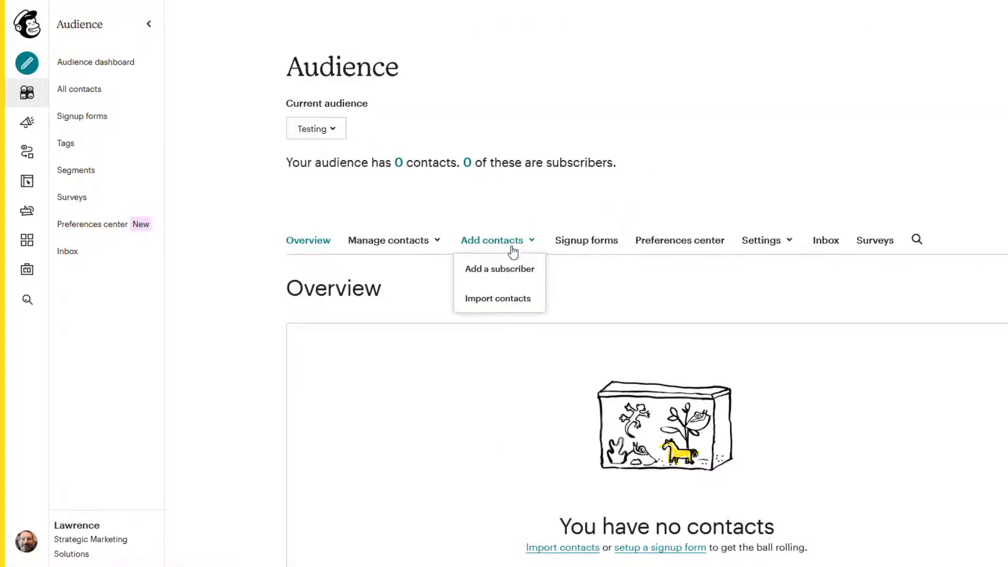
{"action": "left_click", "coordinate": [499, 300]}
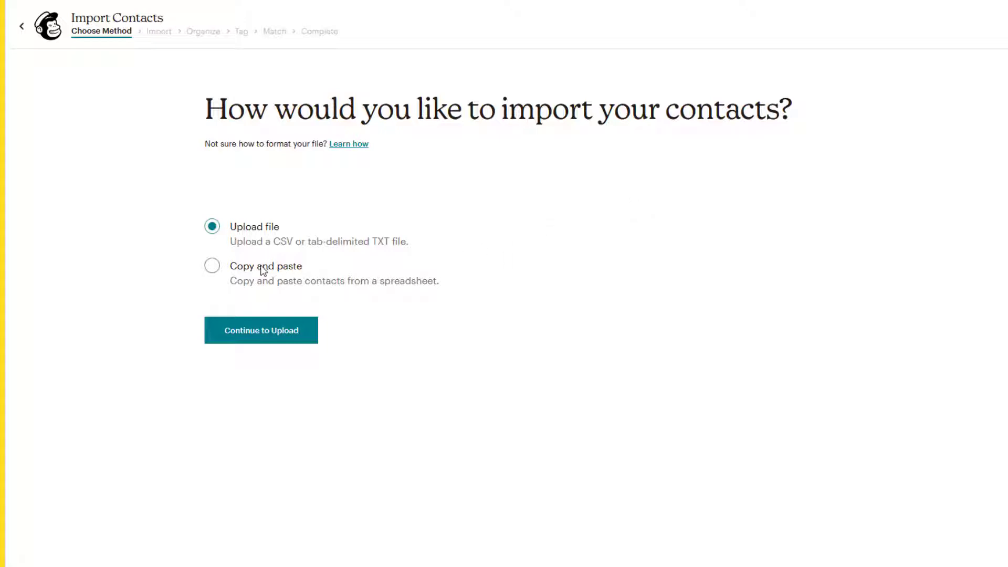
{"action": "left_click", "coordinate": [212, 266]}
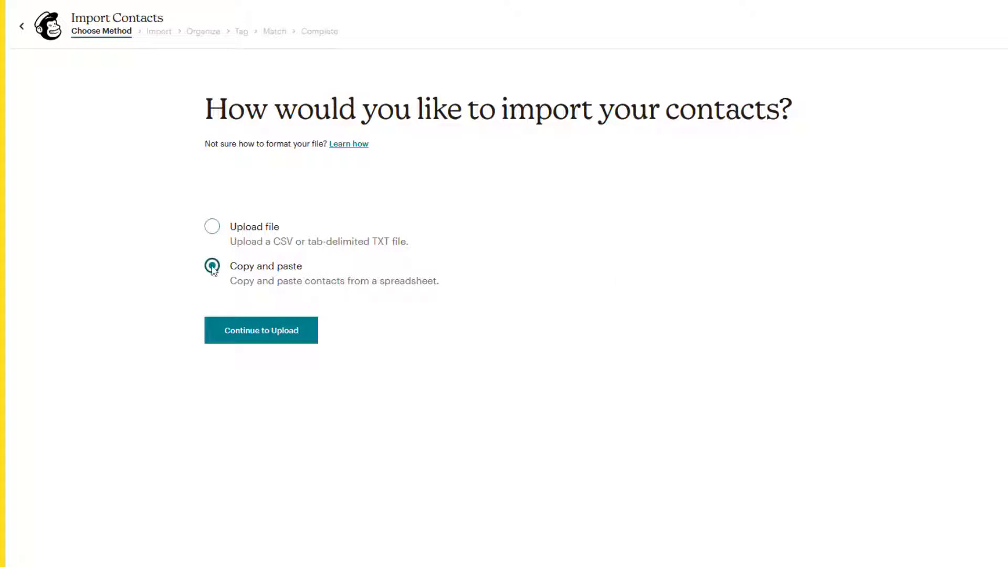
{"action": "left_click", "coordinate": [257, 334]}
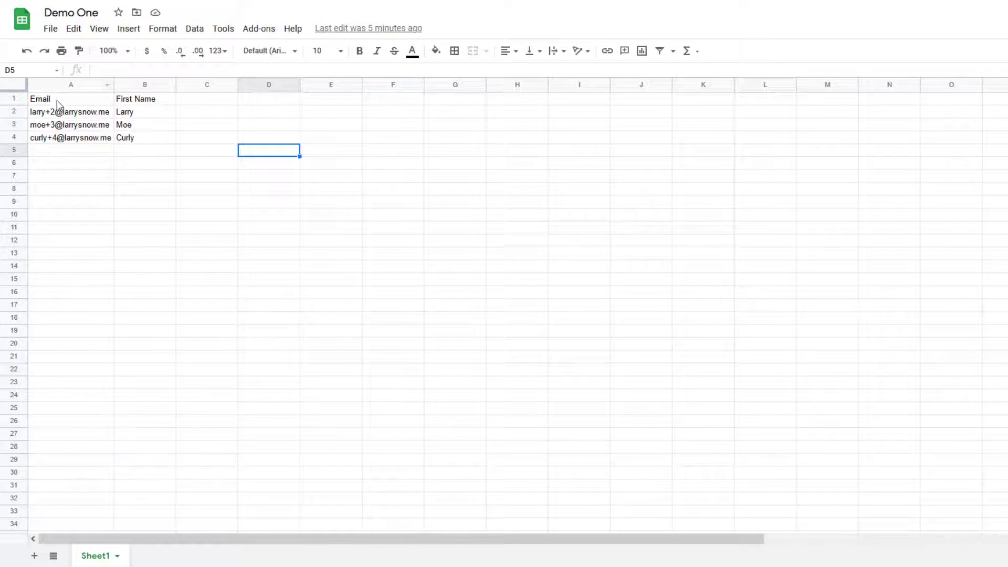
Select and copy A1:B4, the Email and First Name headers plus three contacts.
{"action": "left_click_drag", "start_coordinate": [54, 114], "coordinate": [147, 142]}
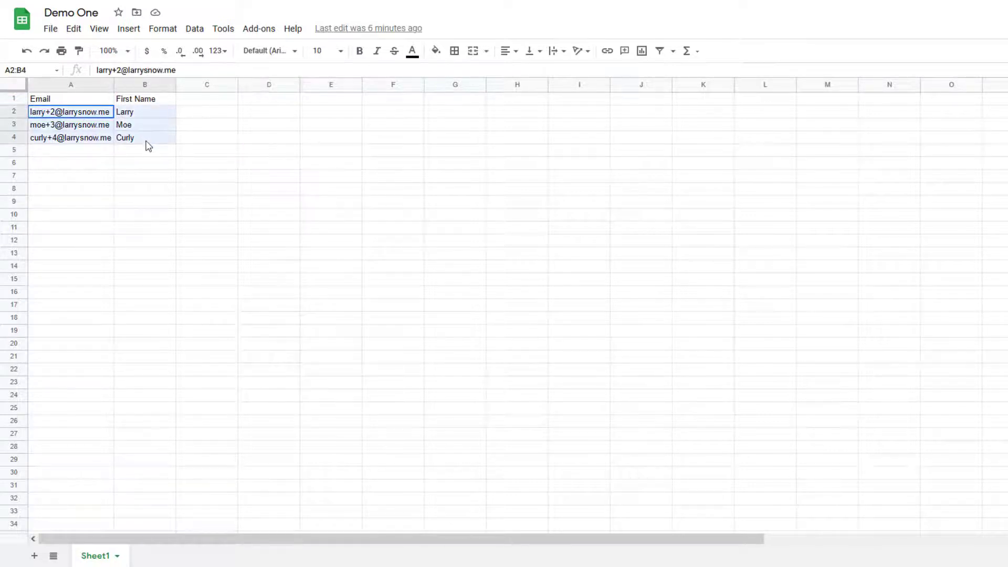
{"action": "left_click_drag", "start_coordinate": [79, 99], "coordinate": [150, 133]}
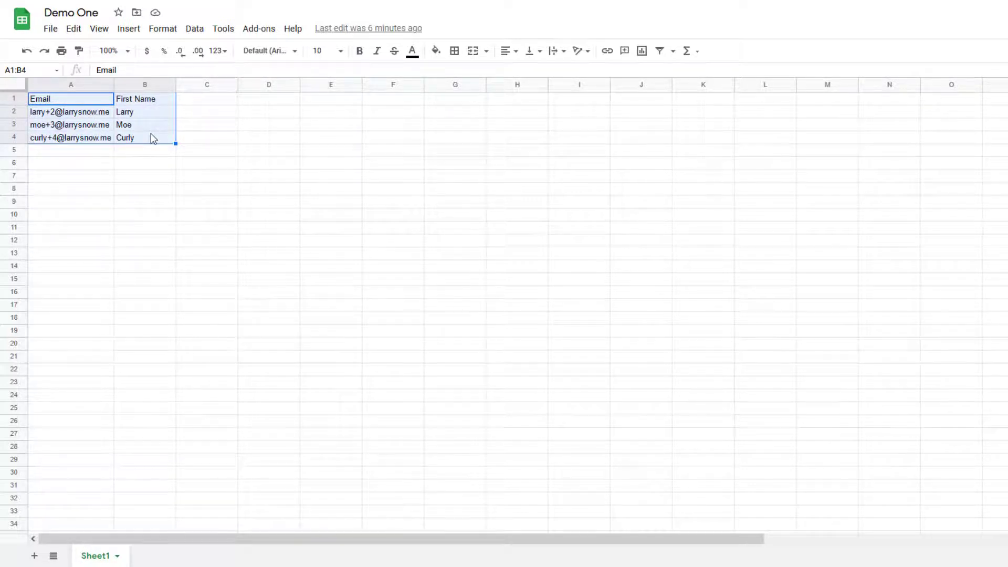
{"action": "key", "text": "ctrl+c"}
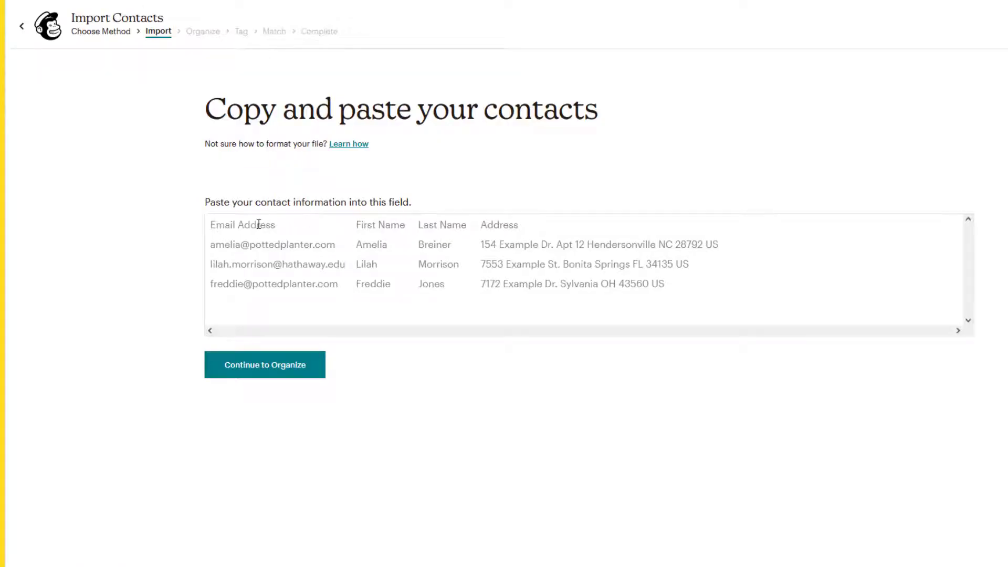
Paste the three copied contacts into the import field and continue to Organize.
{"action": "left_click", "coordinate": [258, 224]}
{"action": "key", "text": "ctrl+v"}
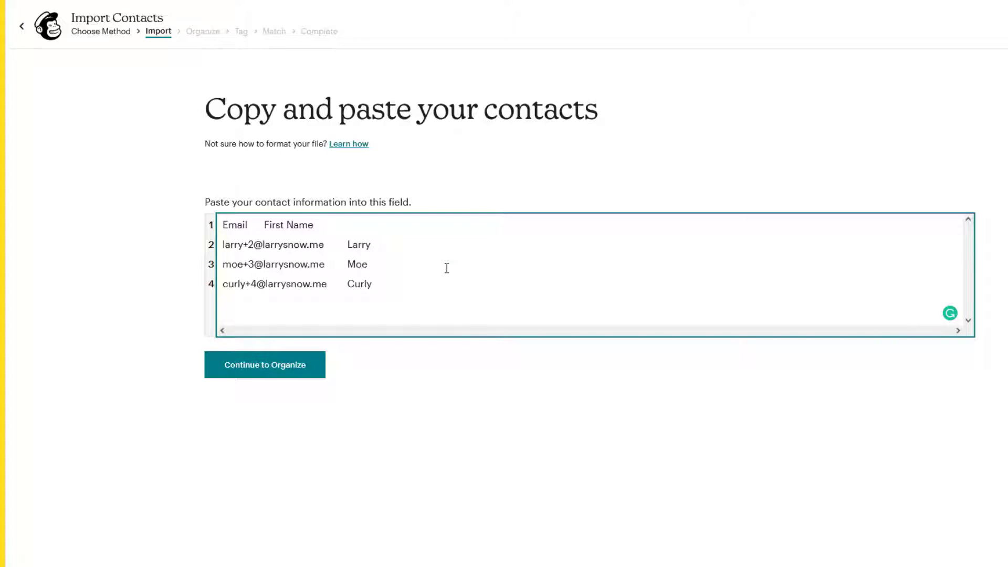
{"action": "left_click", "coordinate": [281, 370]}
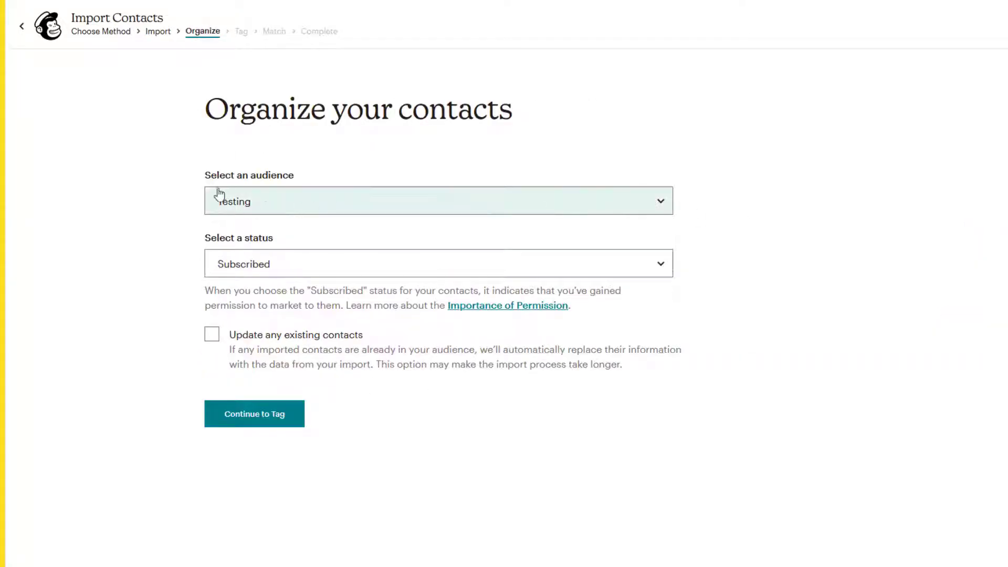
Keep Testing as the target audience and Subscribed as the contacts' status.
{"action": "left_click", "coordinate": [263, 201]}
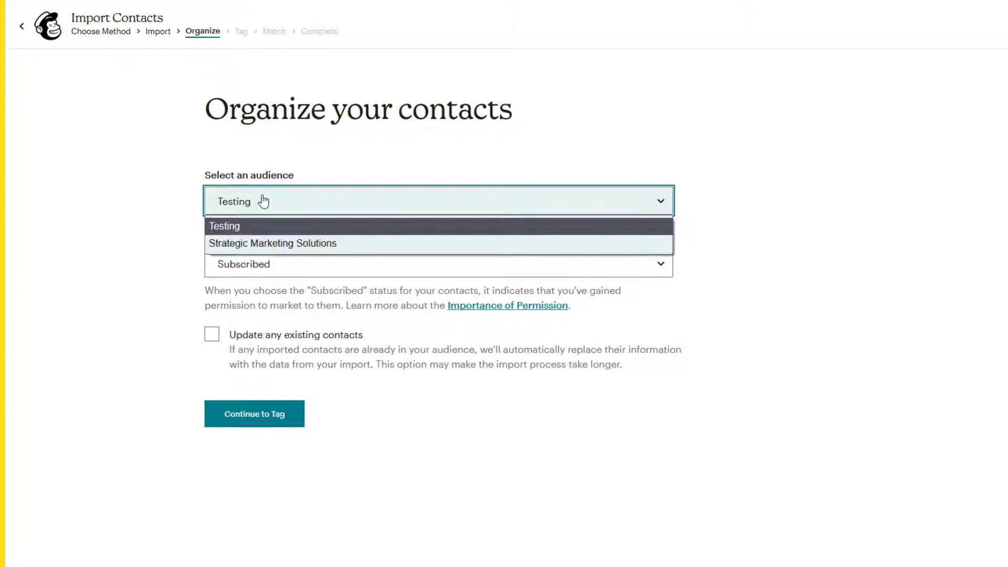
{"action": "left_click", "coordinate": [754, 203]}
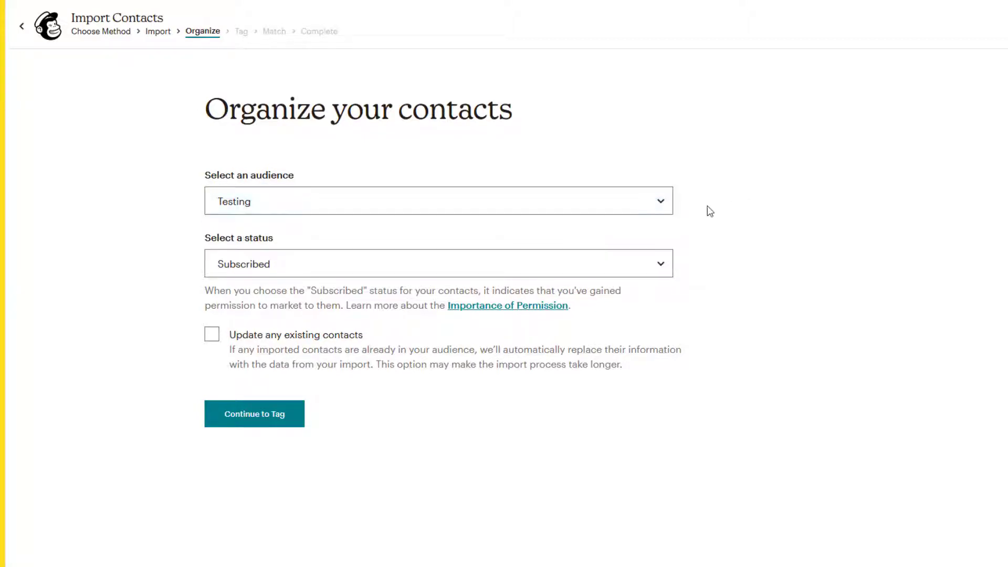
{"action": "left_click", "coordinate": [368, 270]}
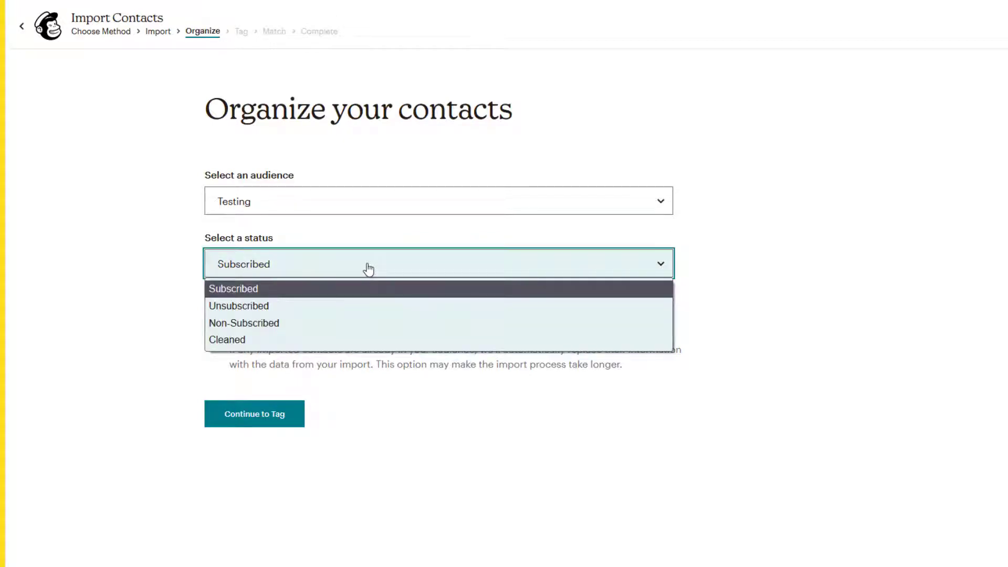
{"action": "left_click", "coordinate": [842, 271]}
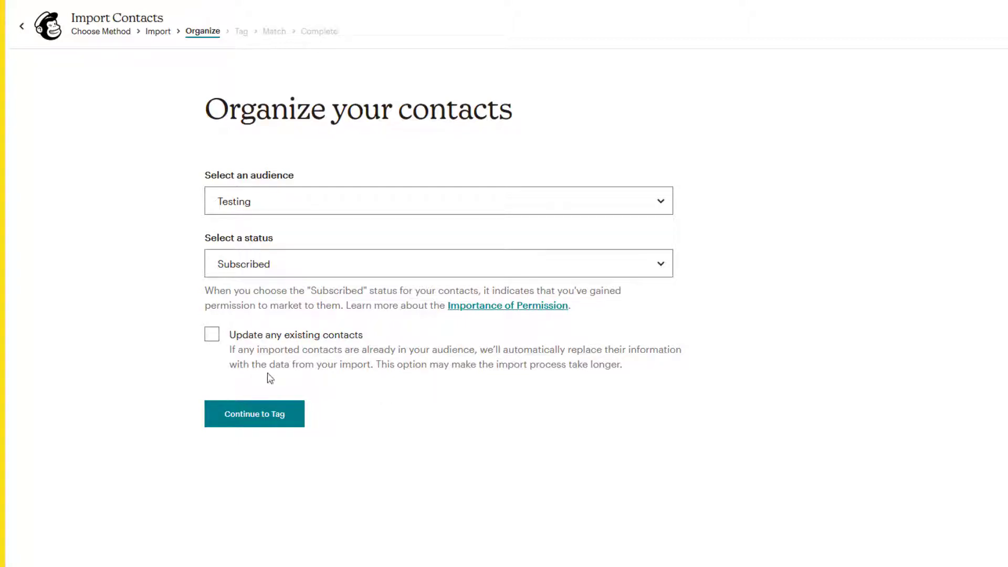
Tag the imported contacts Staff and proceed to the column Match step.
{"action": "left_click", "coordinate": [272, 423]}
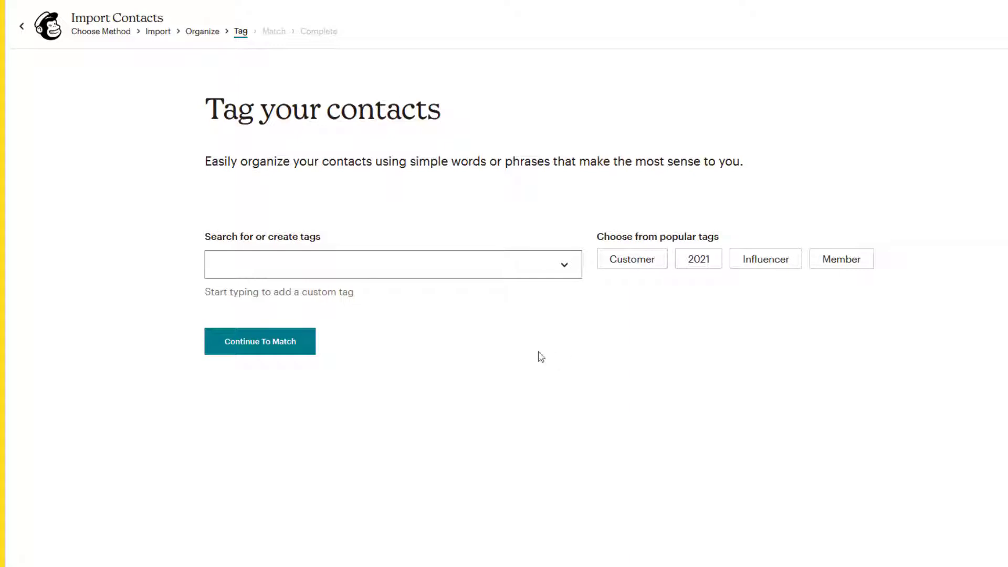
{"action": "left_click", "coordinate": [280, 271]}
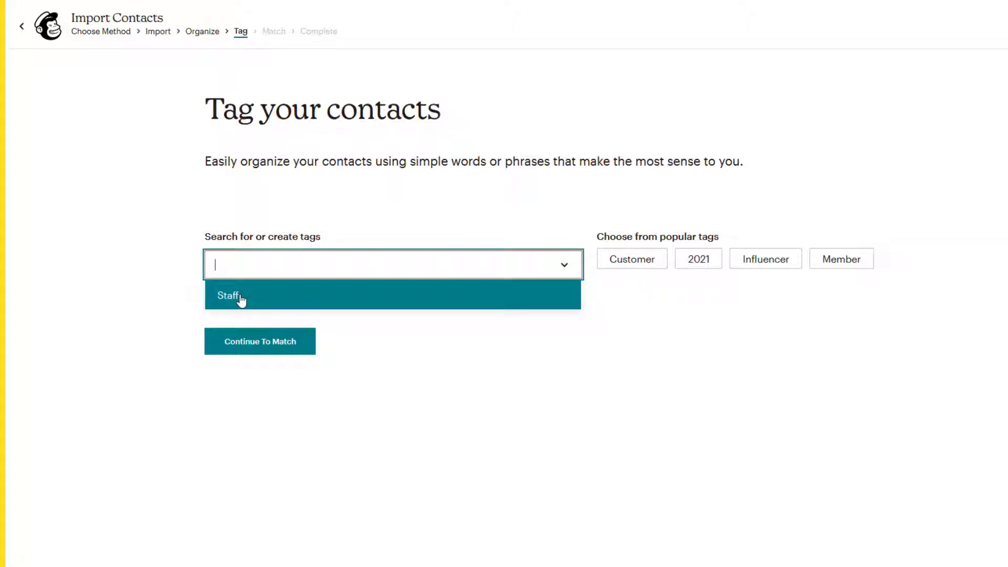
{"action": "left_click", "coordinate": [266, 269]}
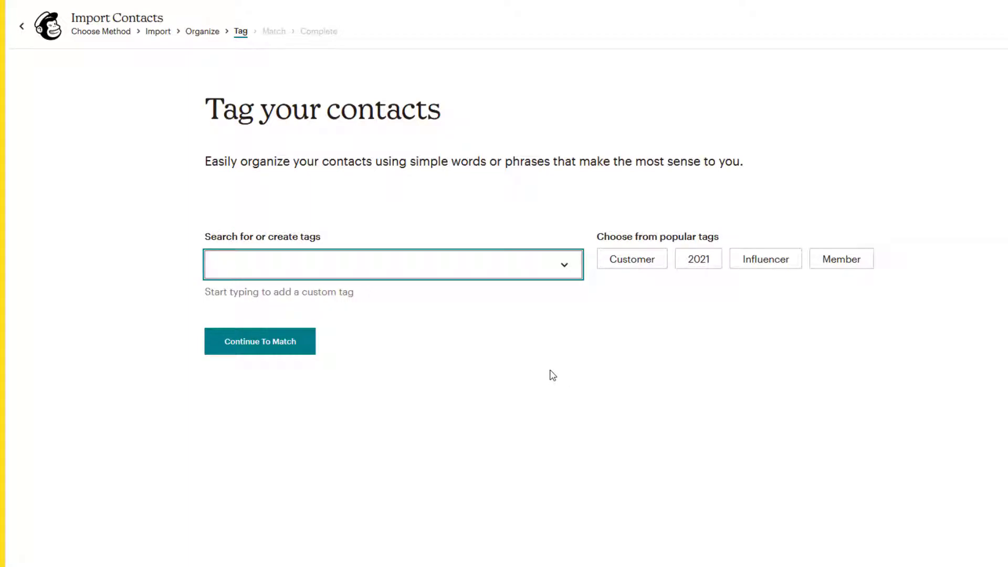
{"action": "left_click", "coordinate": [294, 262]}
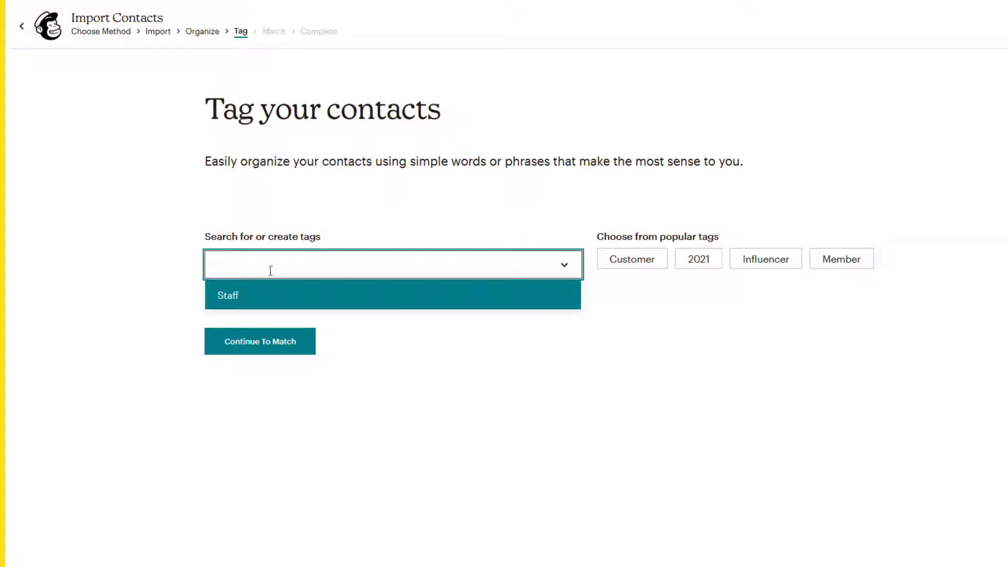
{"action": "left_click", "coordinate": [235, 296]}
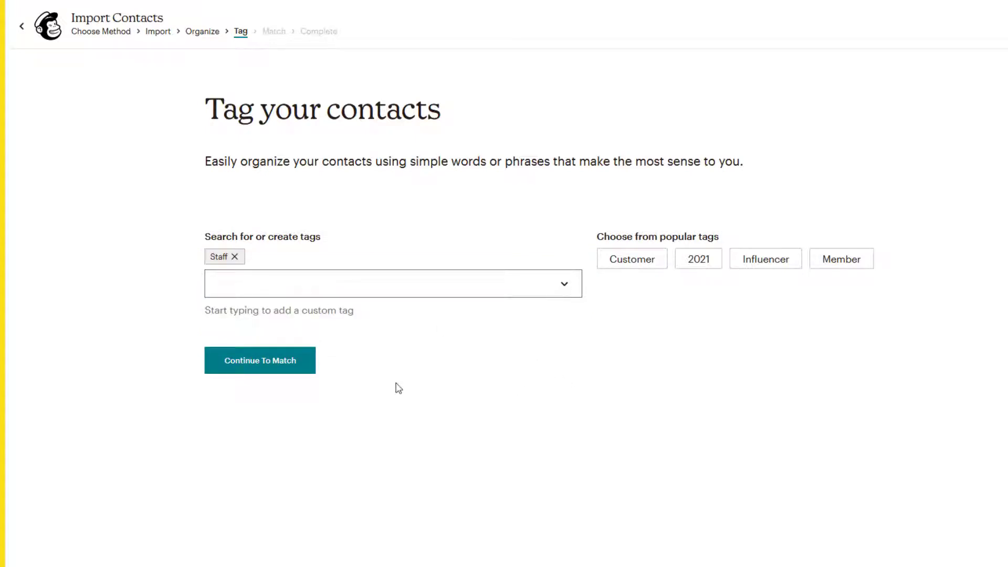
{"action": "left_click", "coordinate": [254, 362]}
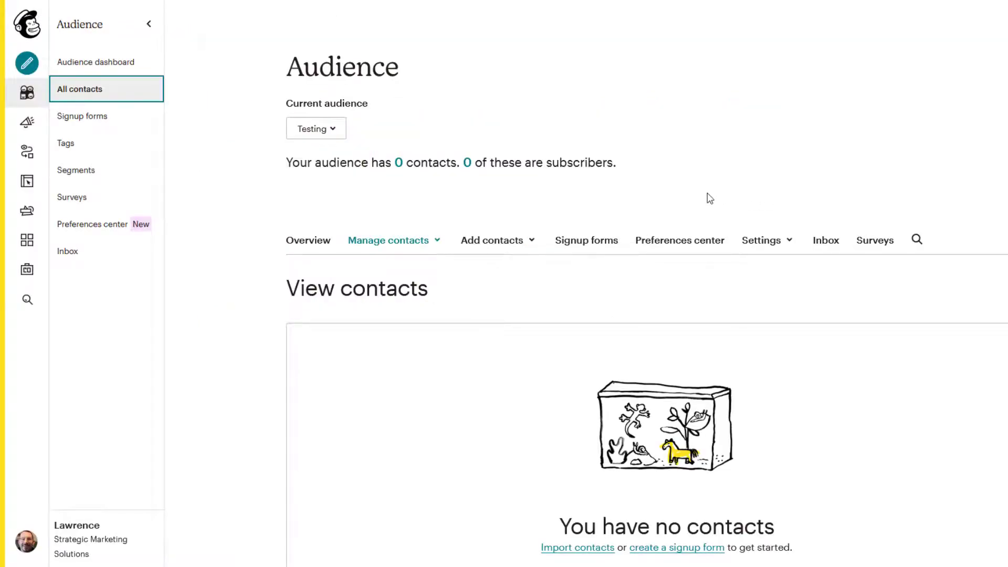
Open the Testing audience's Audience fields and *|MERGE|* tags settings page.
{"action": "left_click", "coordinate": [766, 246]}
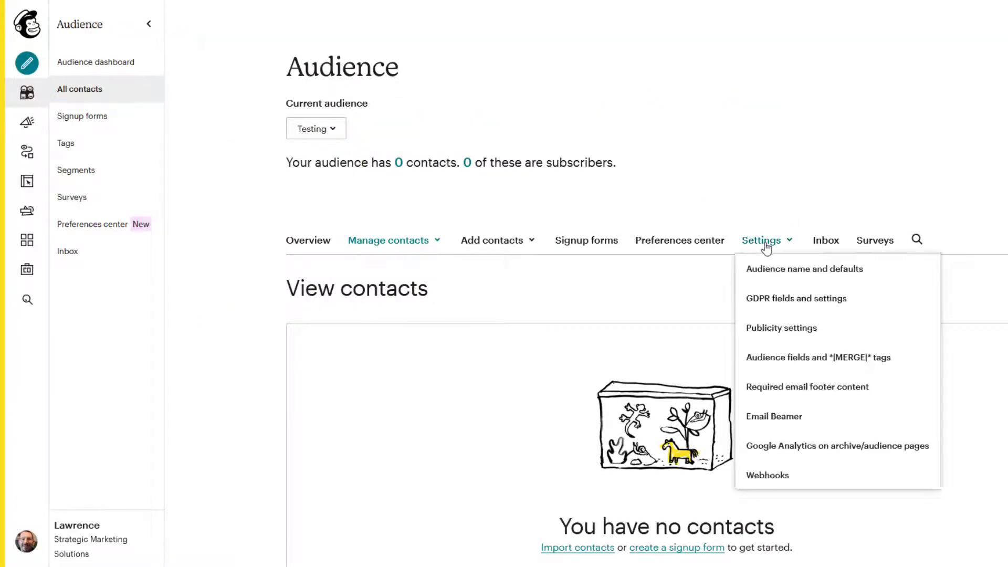
{"action": "left_click", "coordinate": [882, 363]}
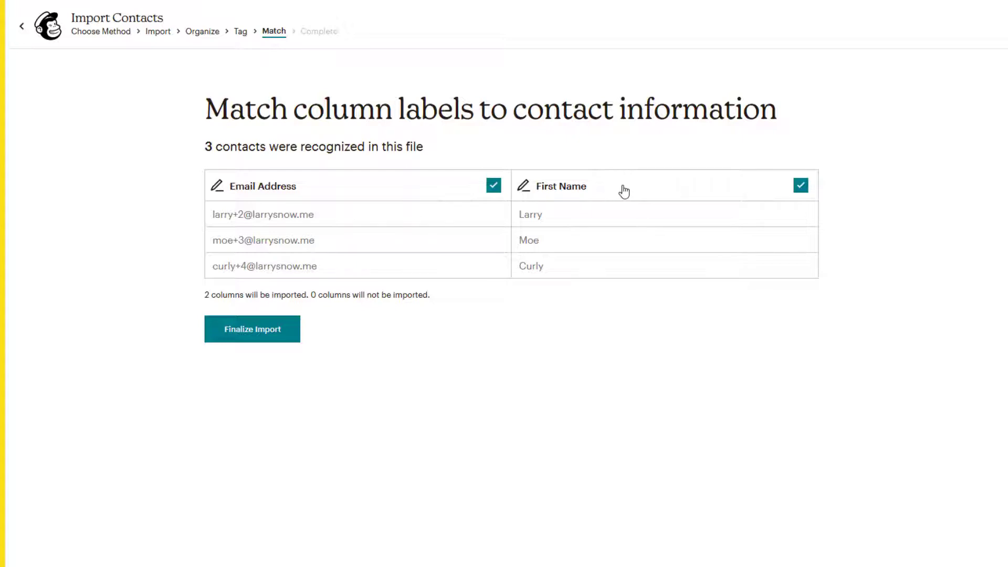
Finalize and complete the import, then review the three imported contacts across the table.
{"action": "left_click", "coordinate": [254, 334]}
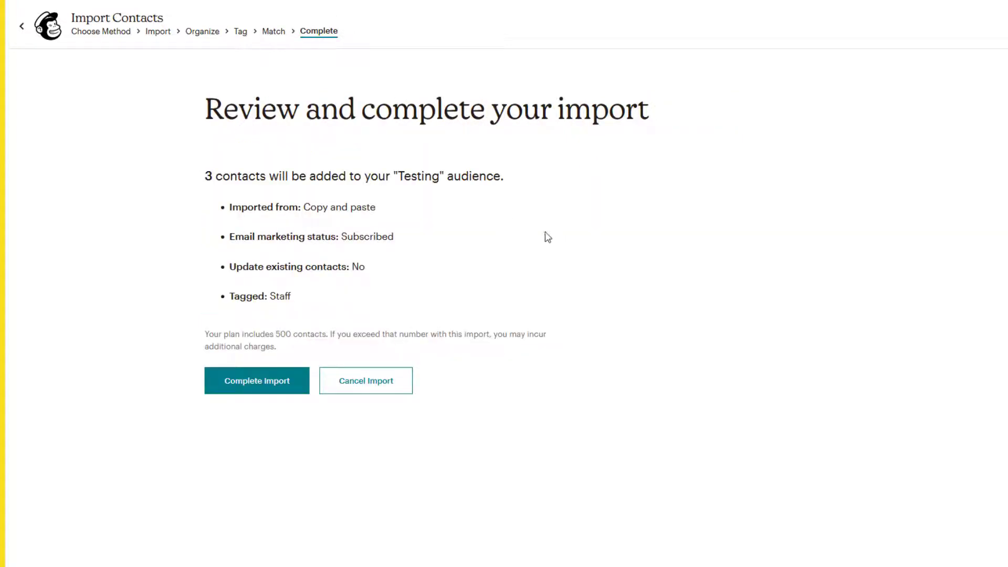
{"action": "left_click", "coordinate": [270, 381]}
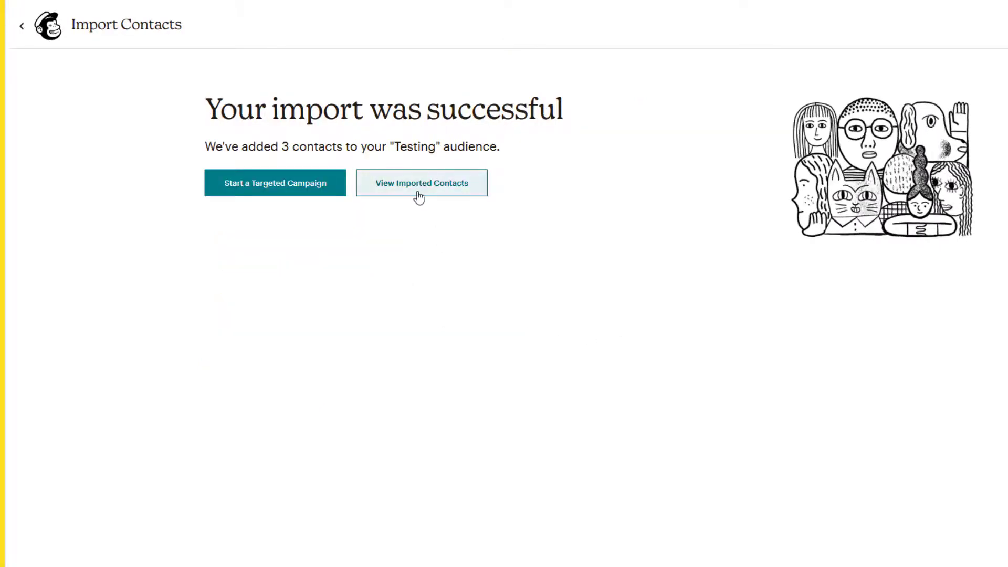
{"action": "left_click", "coordinate": [419, 190]}
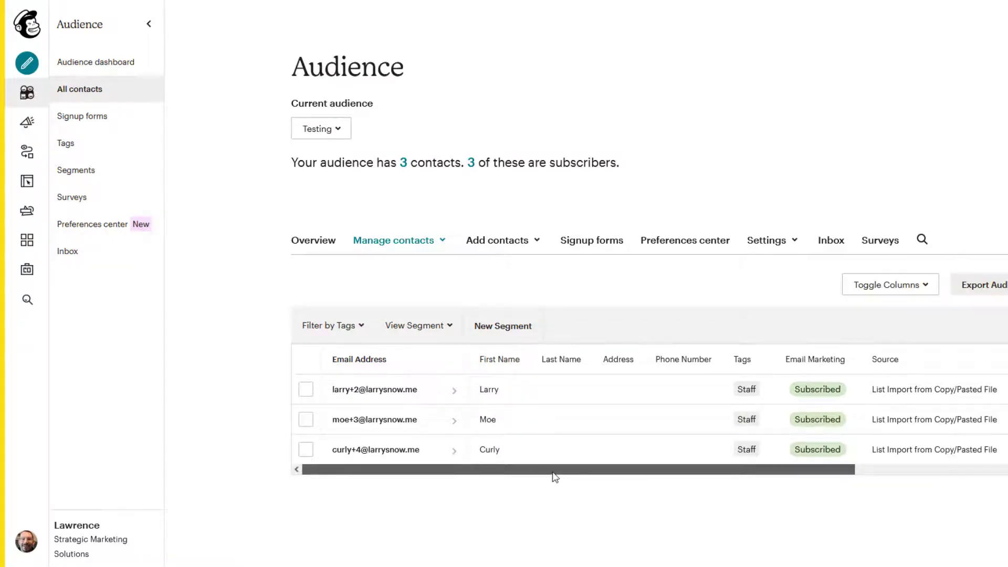
{"action": "left_click_drag", "start_coordinate": [558, 472], "coordinate": [744, 470]}
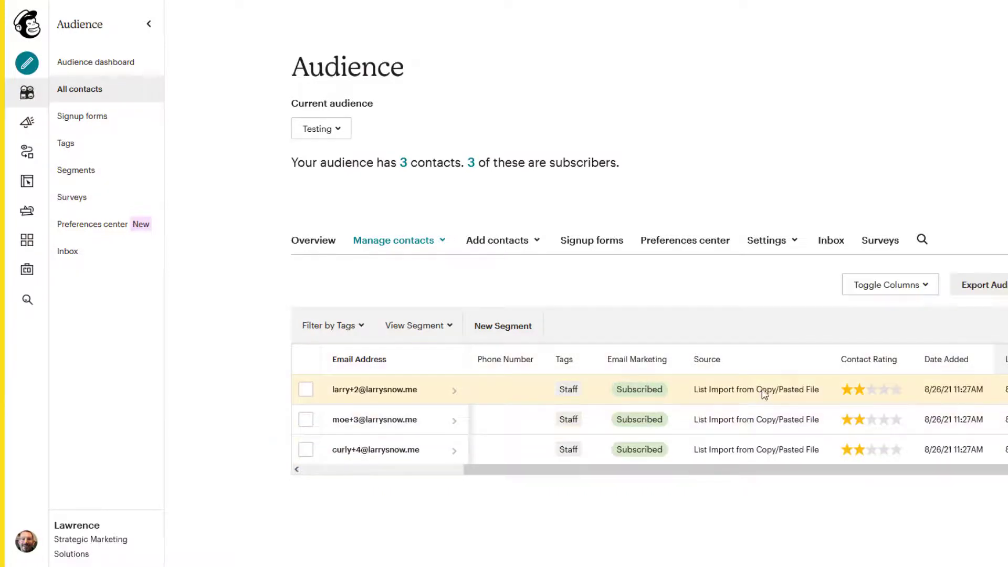
{"action": "left_click_drag", "start_coordinate": [926, 473], "coordinate": [662, 475]}
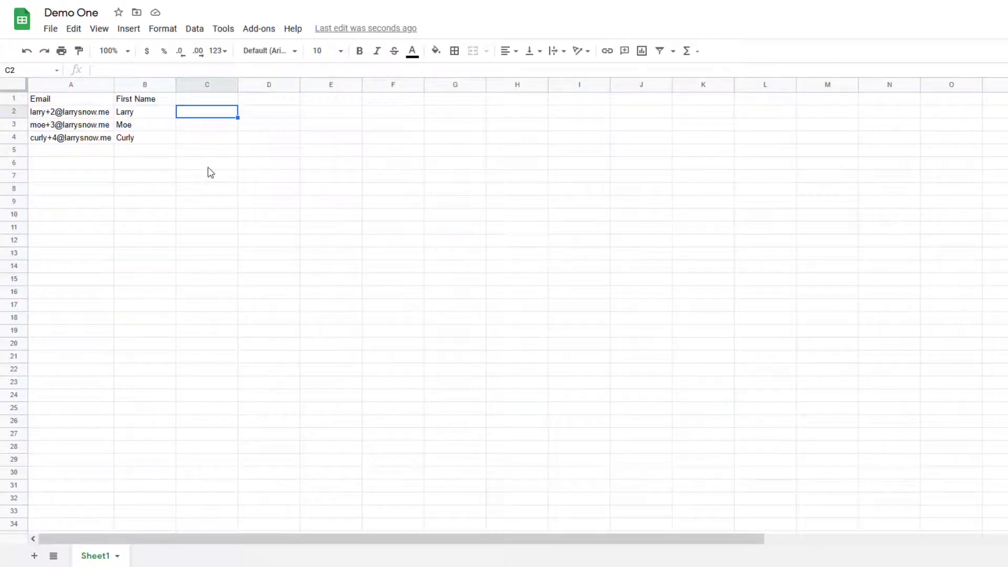
Add Birthday, Start Date and Full Time column headers starting at C1.
{"action": "left_click", "coordinate": [200, 101]}
{"action": "type", "text": "Birthday"}
{"action": "key", "text": "Tab"}
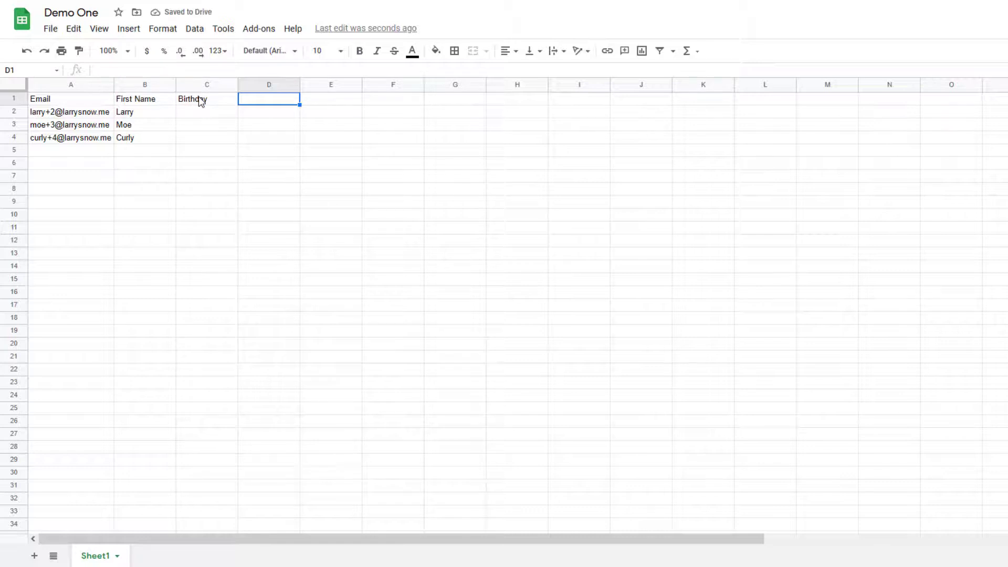
{"action": "type", "text": "Start Date"}
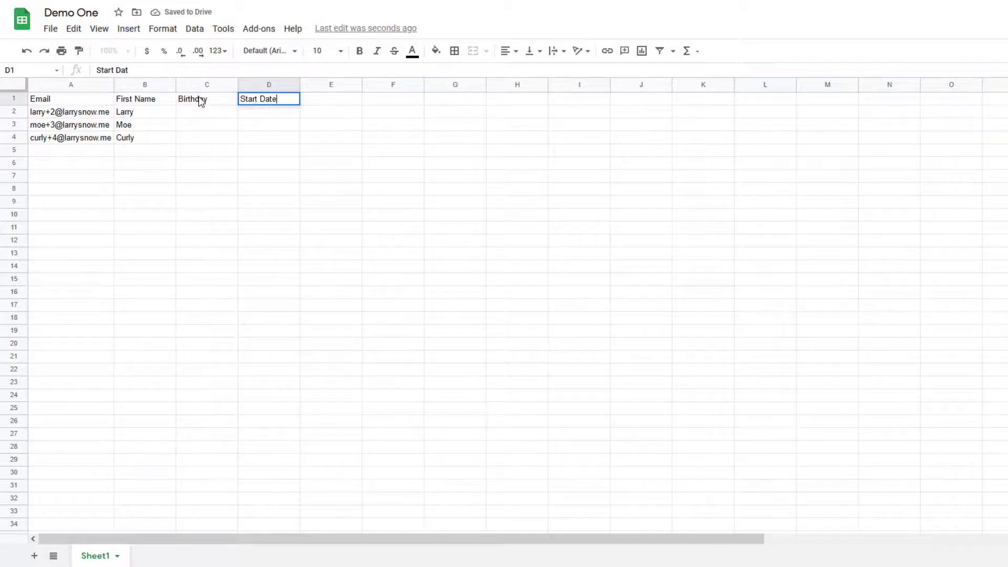
{"action": "key", "text": "Tab"}
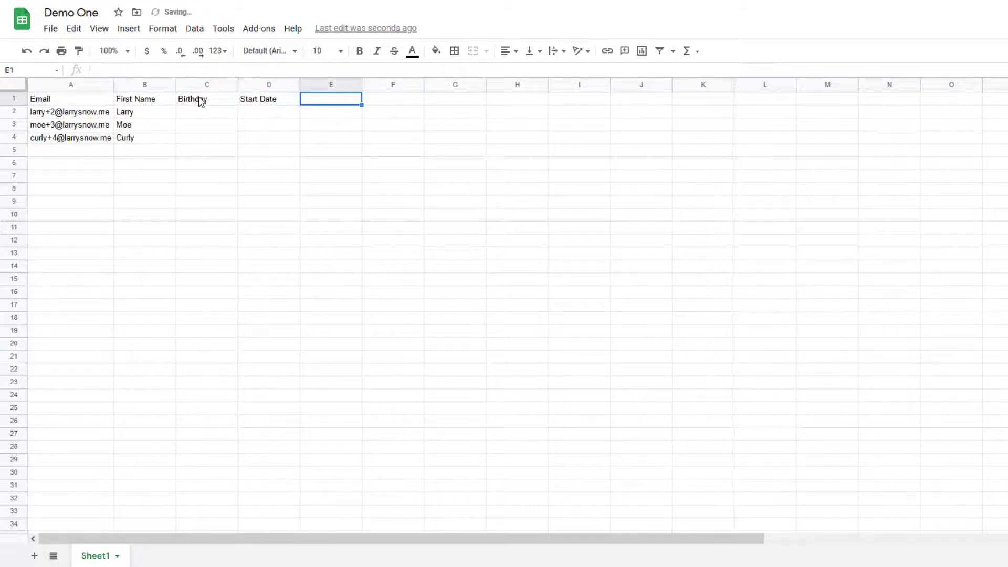
{"action": "type", "text": "Full "}
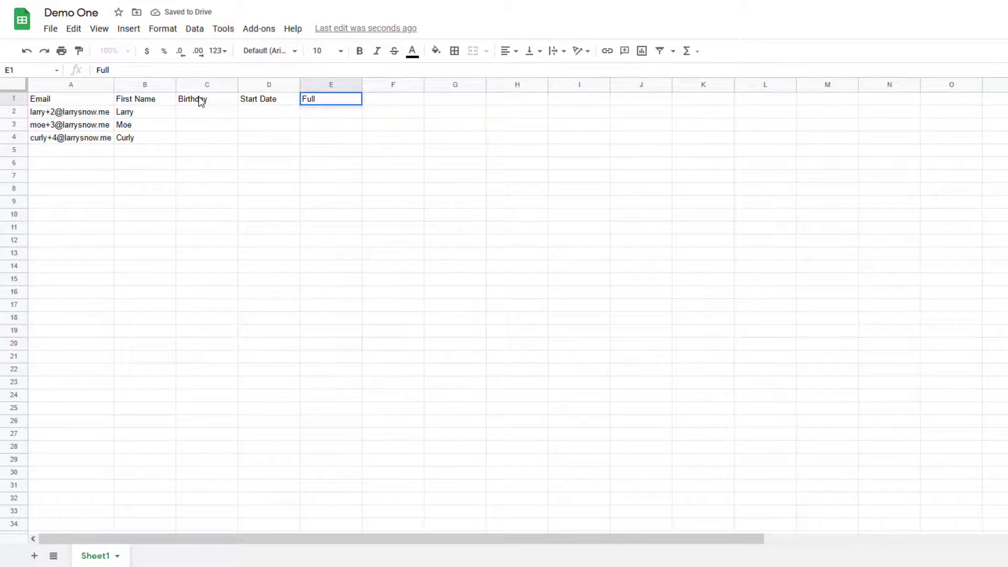
{"action": "type", "text": "Time"}
{"action": "key", "text": "Return"}
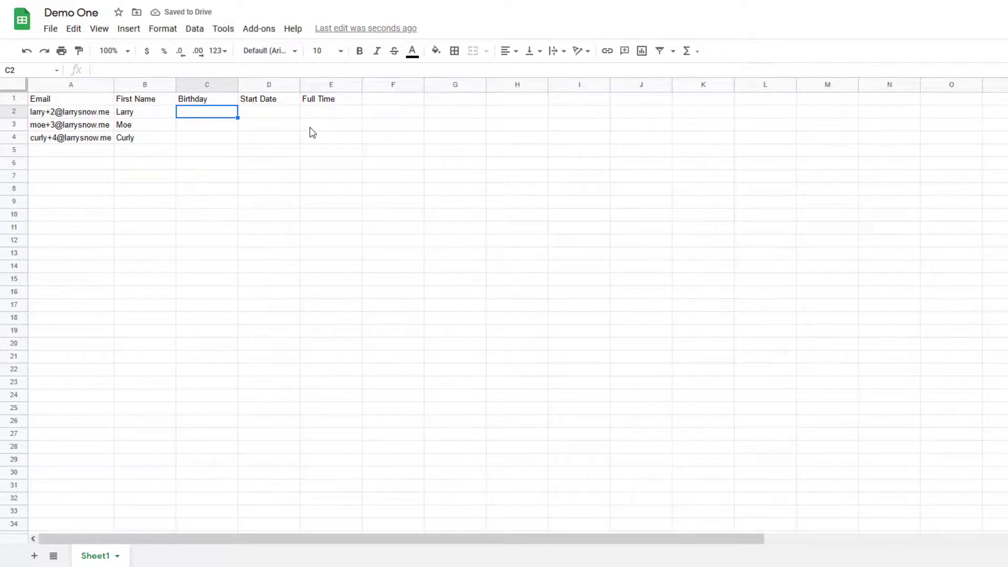
Enter birthday 12/8/2001 in C2 and today's date as start date in D3.
{"action": "type", "text": "12/8/2001"}
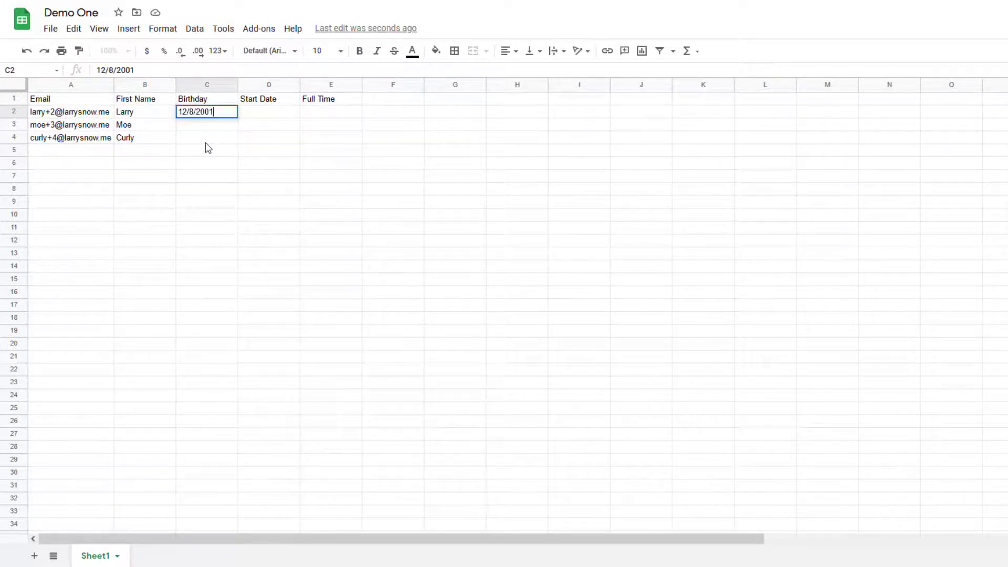
{"action": "left_click", "coordinate": [205, 143]}
{"action": "left_click", "coordinate": [298, 128]}
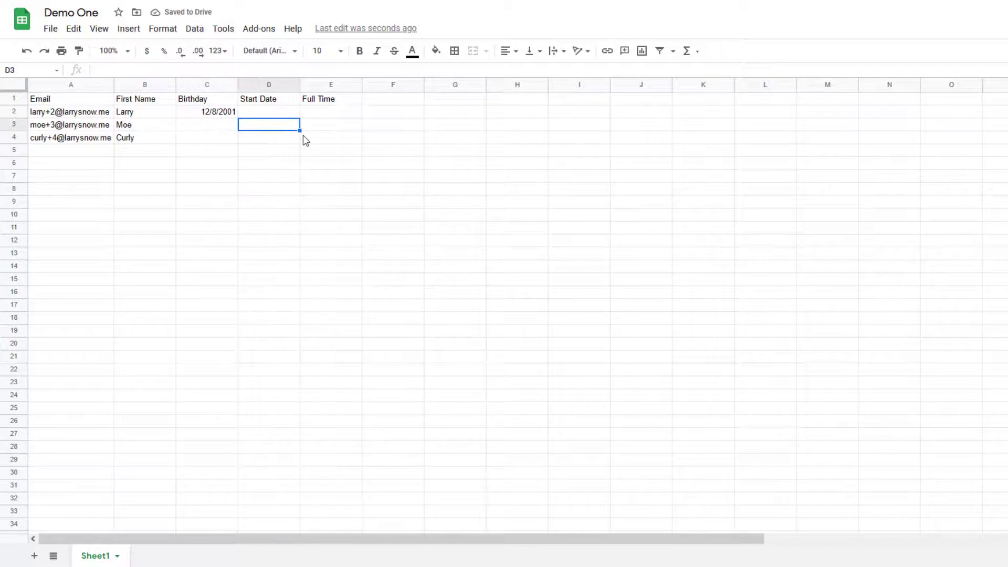
{"action": "key", "text": "ctrl+semicolon"}
{"action": "key", "text": "Return"}
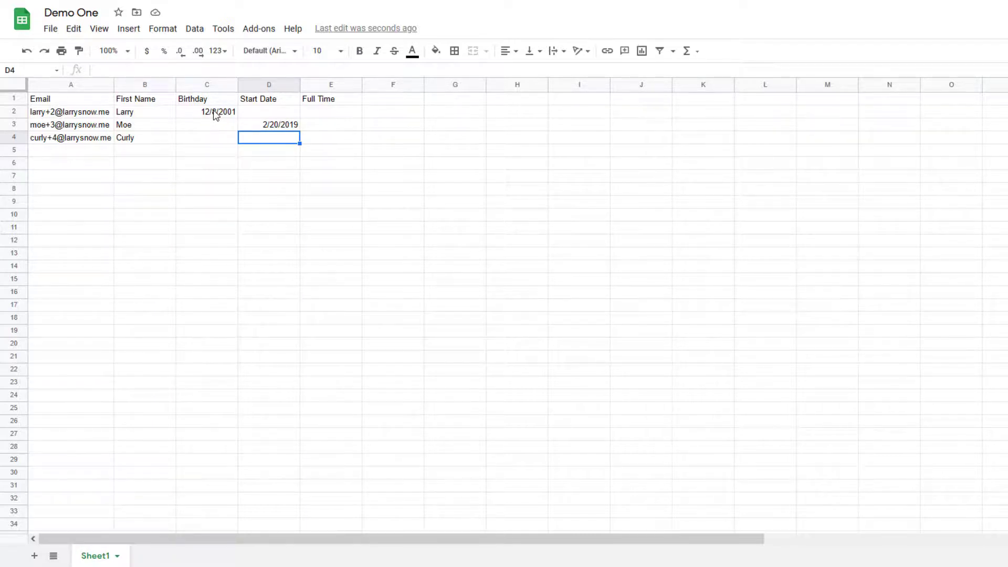
Set Full Time to y in E4 and n in E2, then copy A1:E4.
{"action": "left_click", "coordinate": [331, 138]}
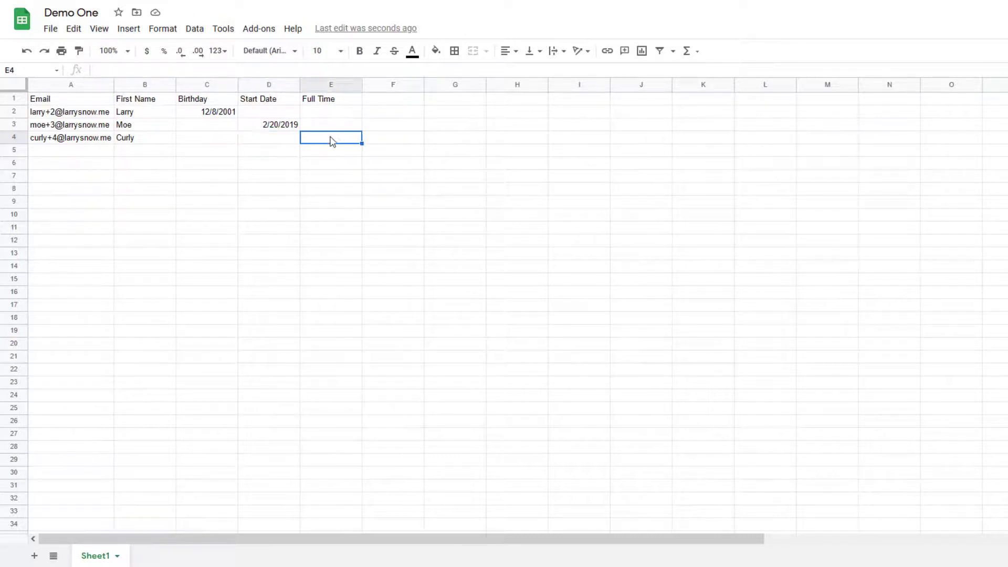
{"action": "type", "text": "y"}
{"action": "left_click", "coordinate": [320, 114]}
{"action": "type", "text": "n"}
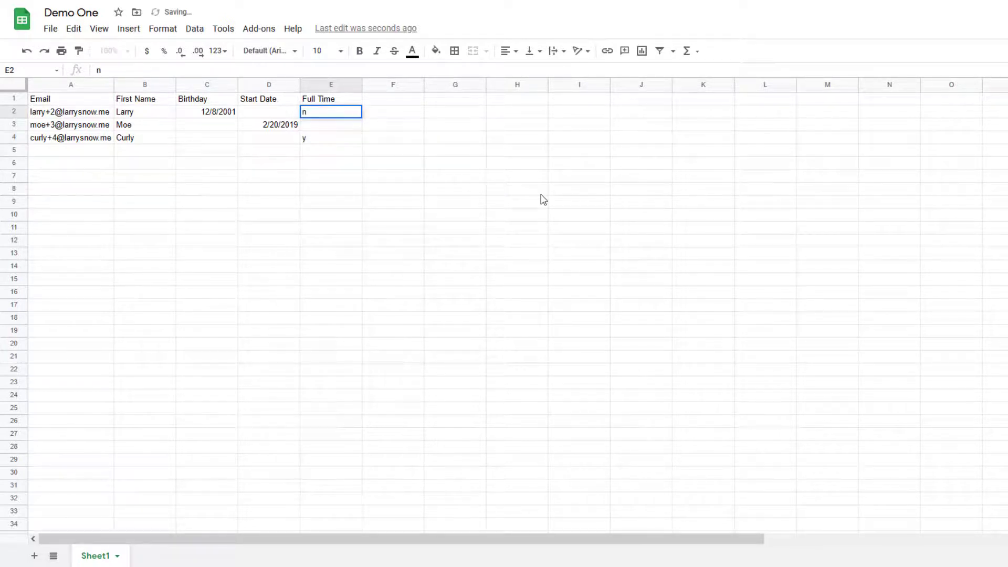
{"action": "left_click", "coordinate": [465, 166]}
{"action": "left_click", "coordinate": [414, 142]}
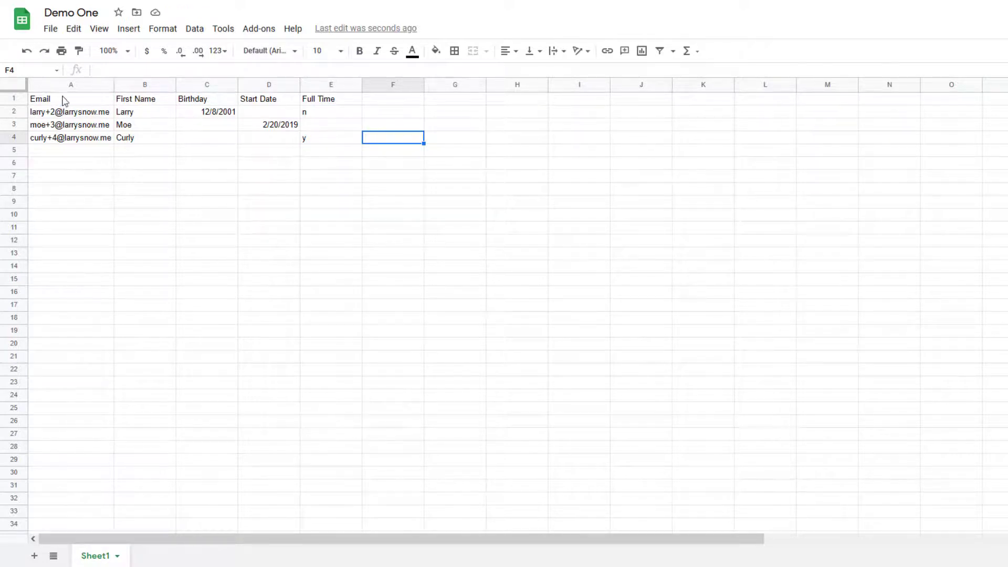
{"action": "left_click_drag", "start_coordinate": [63, 100], "coordinate": [326, 142]}
{"action": "key", "text": "ctrl+c"}
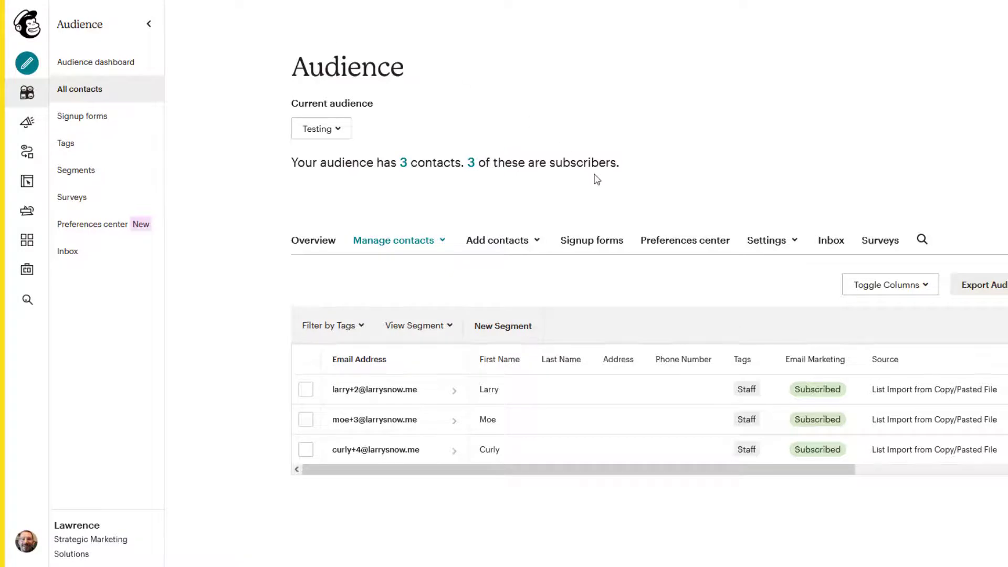
Start a new copy-and-paste import and paste the five-column spreadsheet rows.
{"action": "left_click", "coordinate": [535, 249]}
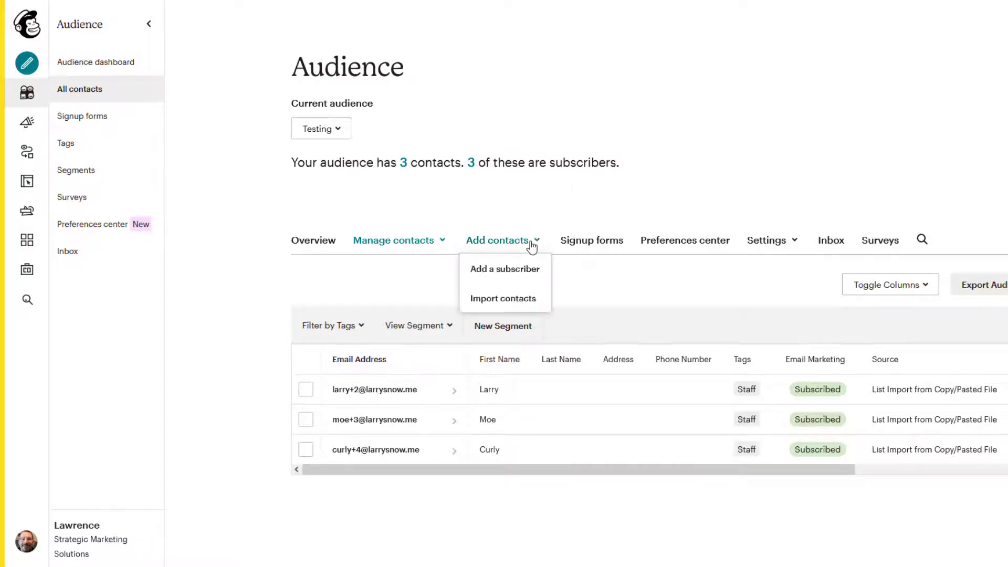
{"action": "left_click", "coordinate": [507, 299]}
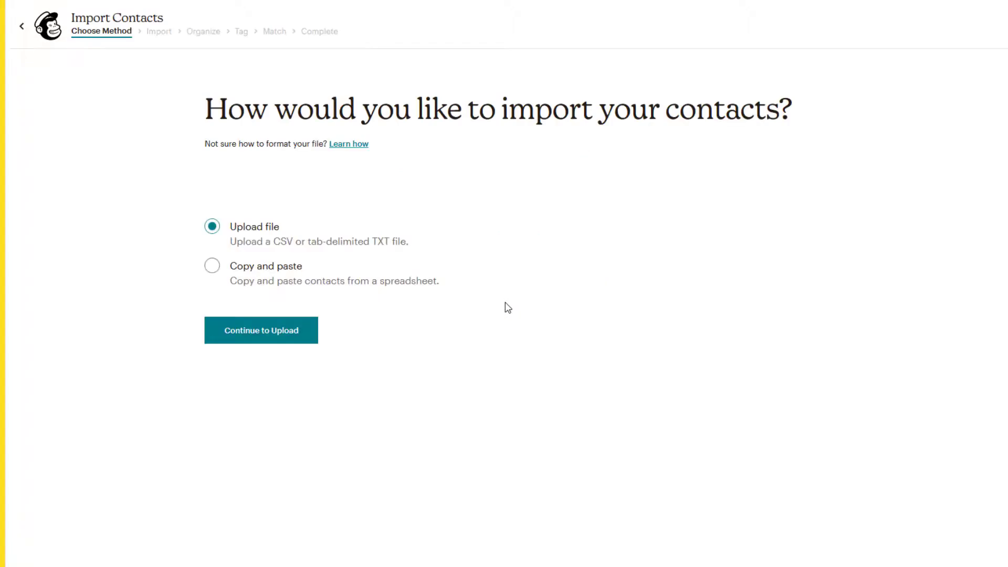
{"action": "left_click", "coordinate": [213, 266]}
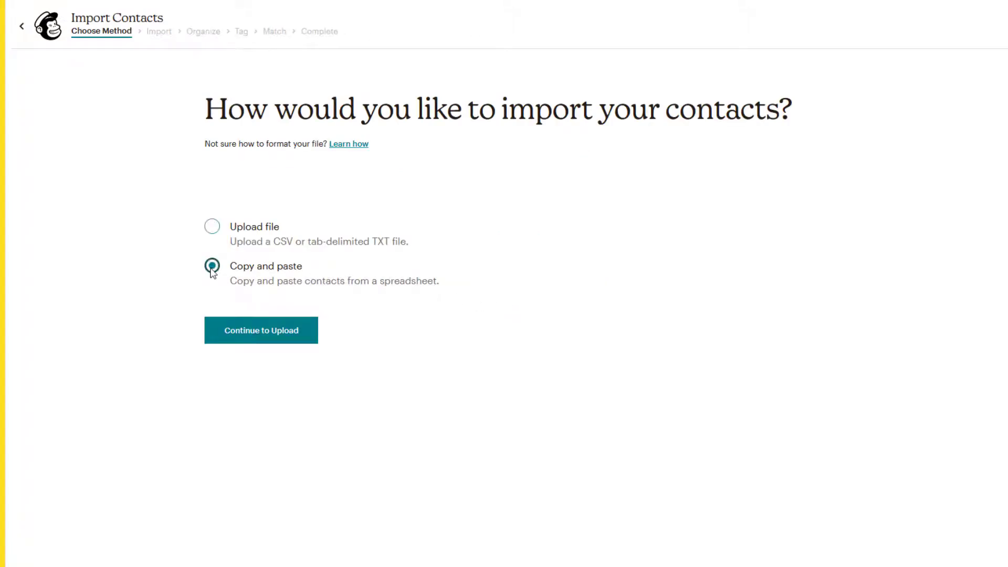
{"action": "left_click", "coordinate": [247, 342]}
{"action": "left_click", "coordinate": [302, 223]}
{"action": "key", "text": "ctrl+v"}
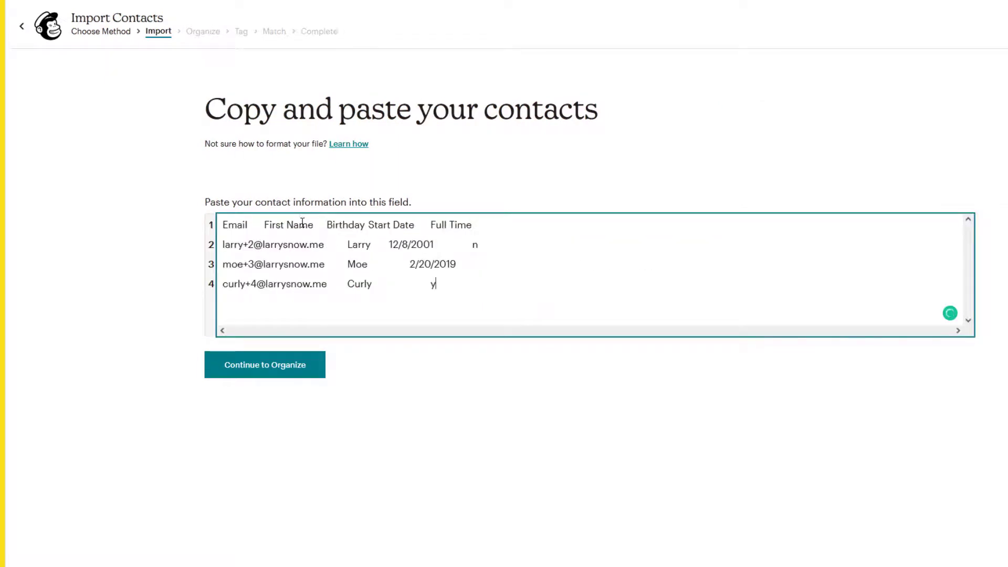
Enable updating any existing contacts on the Organize step and continue.
{"action": "left_click", "coordinate": [286, 364]}
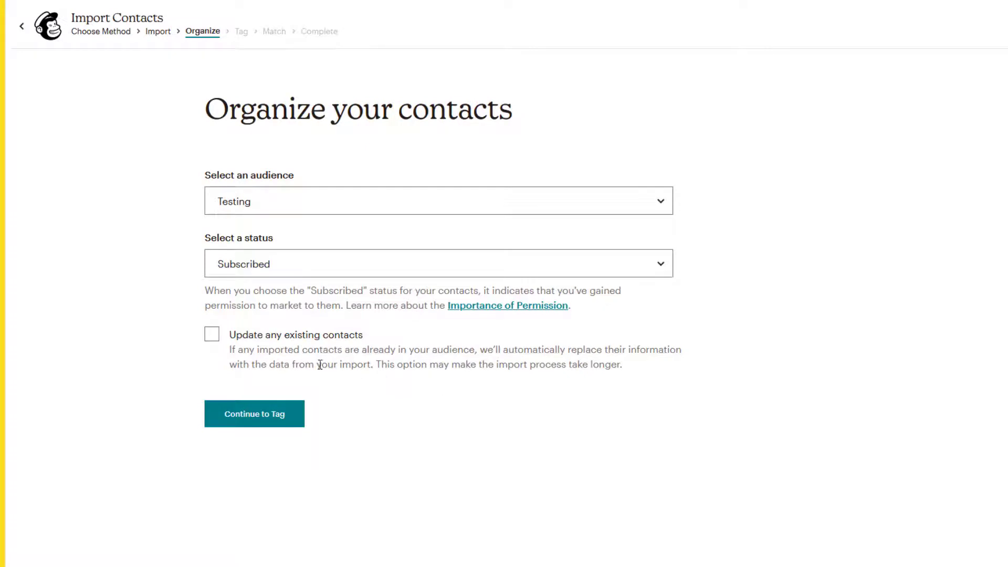
{"action": "left_click", "coordinate": [212, 336]}
{"action": "left_click", "coordinate": [247, 417]}
Tag the imported contacts Staff from the existing tags list.
{"action": "left_click", "coordinate": [278, 421]}
{"action": "left_click", "coordinate": [563, 266]}
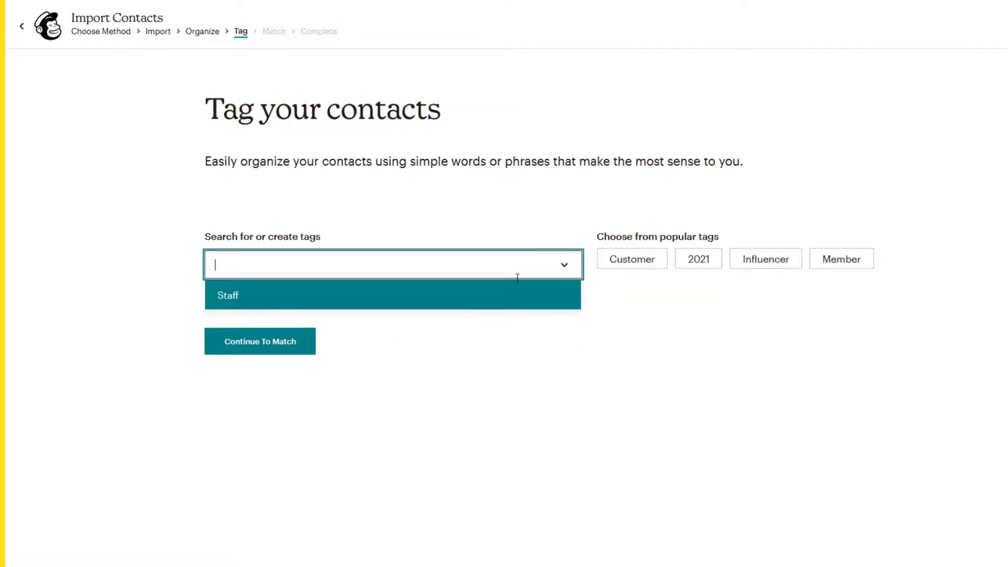
{"action": "left_click", "coordinate": [458, 296]}
{"action": "left_click", "coordinate": [454, 406]}
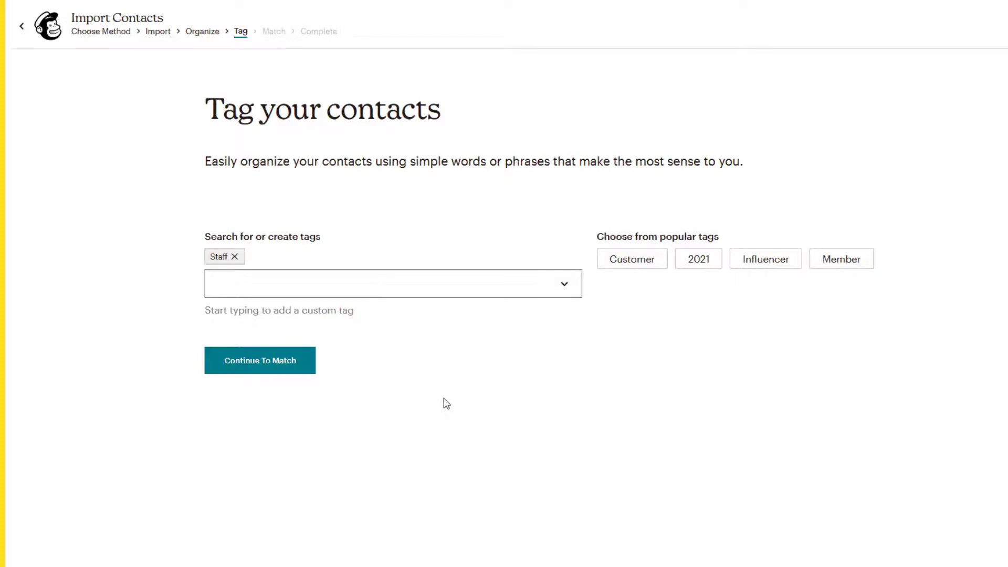
Move to the Match step and page through to the Full Time column and back.
{"action": "left_click", "coordinate": [266, 371]}
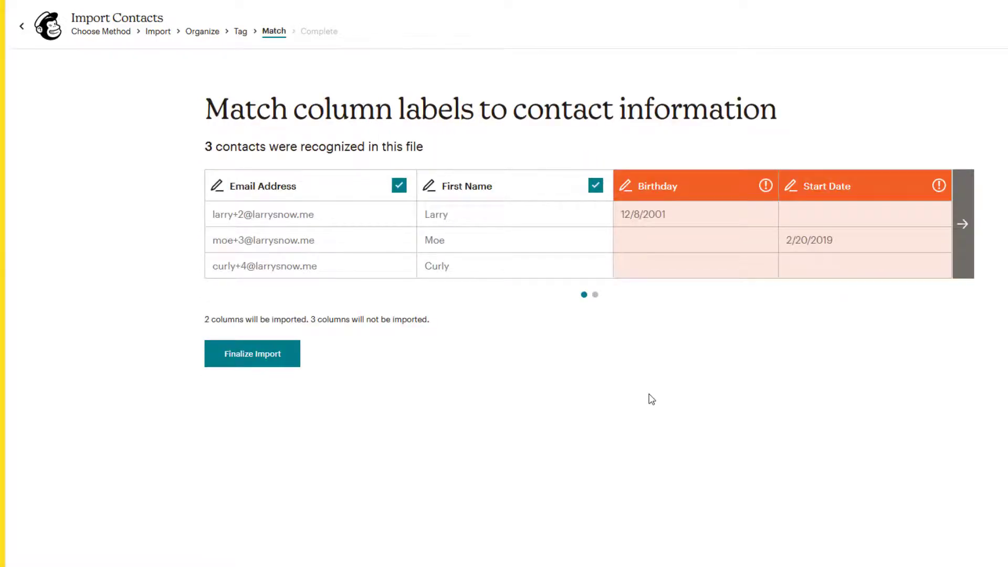
{"action": "left_click", "coordinate": [964, 225]}
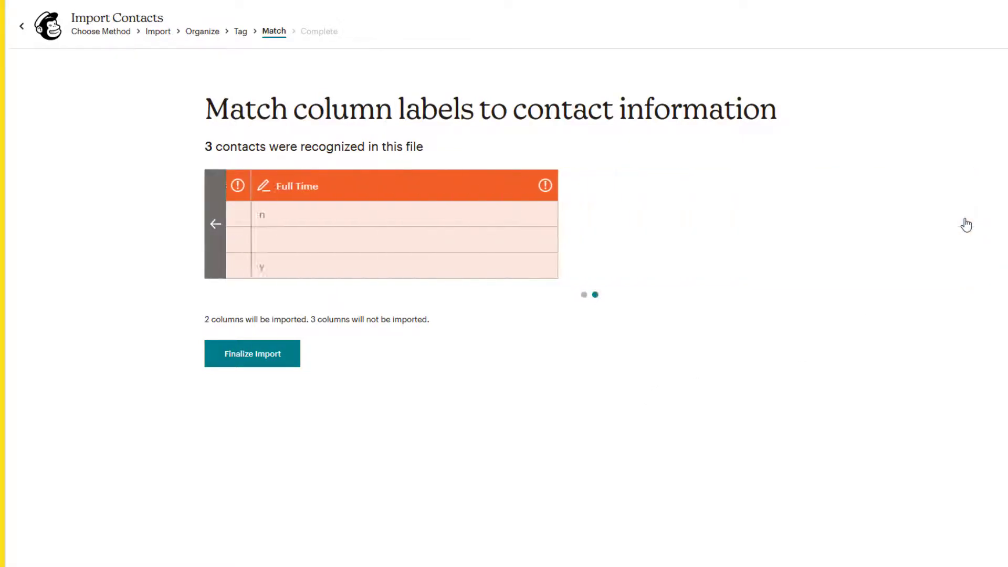
{"action": "left_click", "coordinate": [216, 224]}
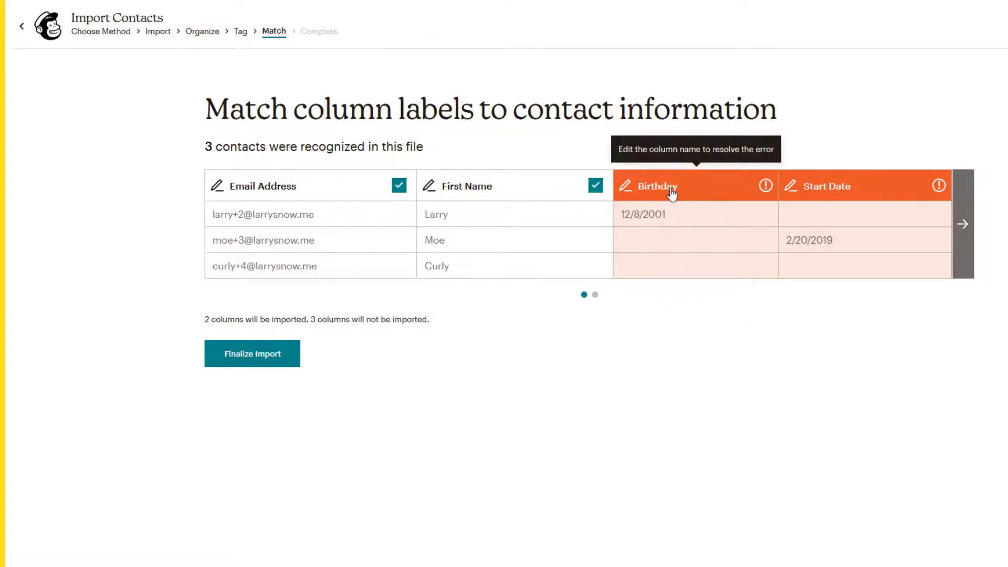
Map the Birthday column to a newly created Date-type field labelled 'Birthday'.
{"action": "left_click", "coordinate": [672, 195]}
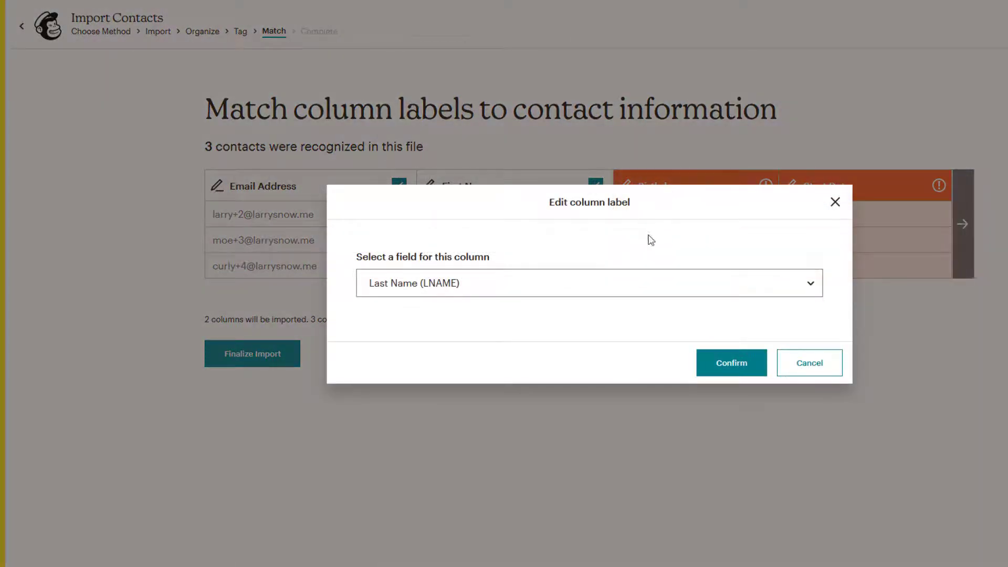
{"action": "left_click", "coordinate": [633, 287]}
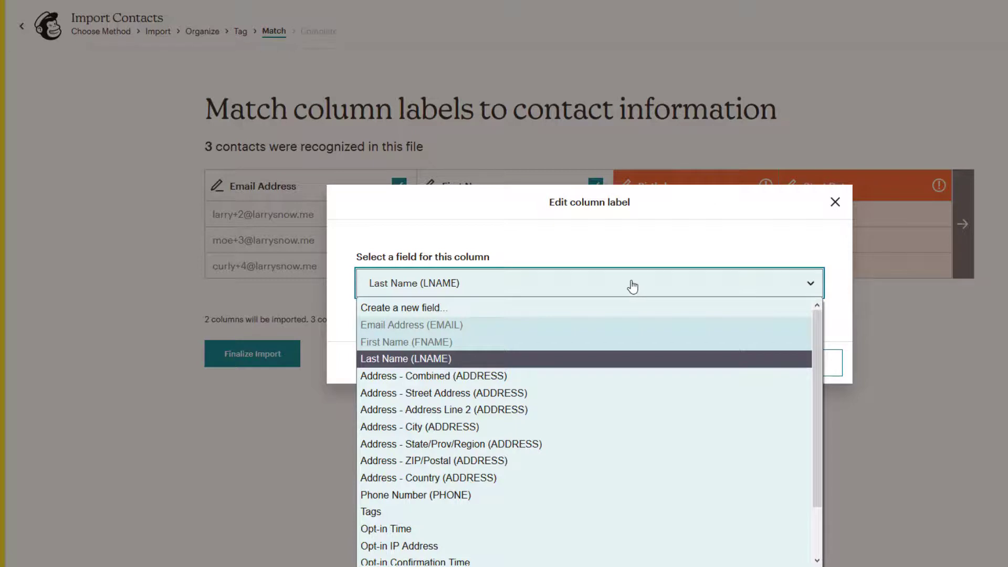
{"action": "left_click", "coordinate": [463, 308]}
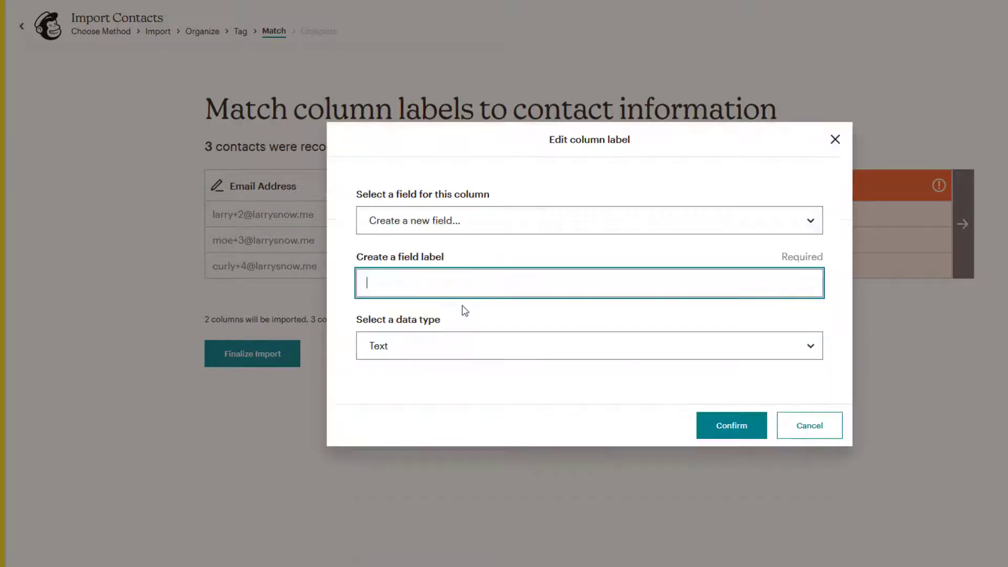
{"action": "left_click", "coordinate": [425, 283]}
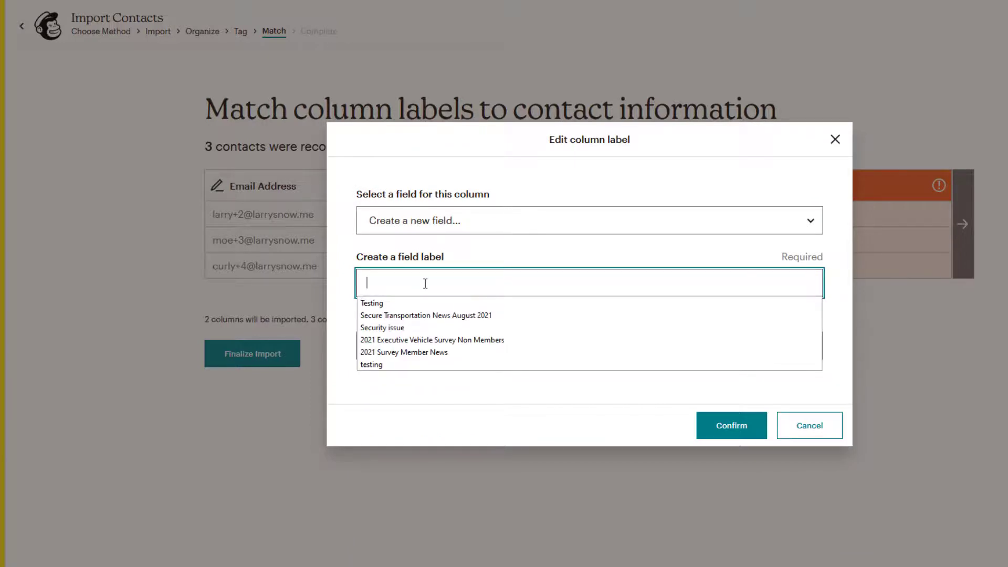
{"action": "type", "text": "Birthday"}
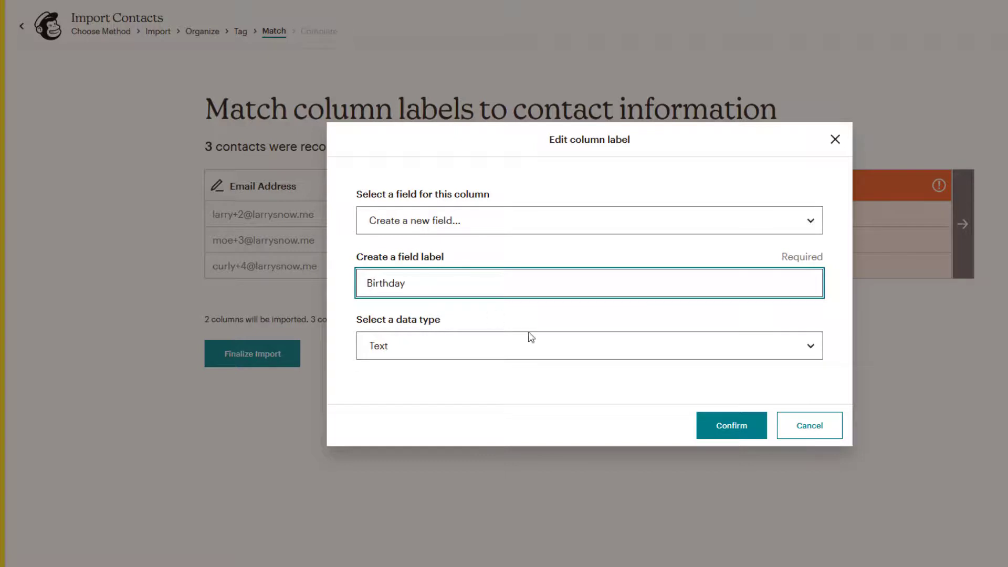
{"action": "left_click", "coordinate": [813, 350]}
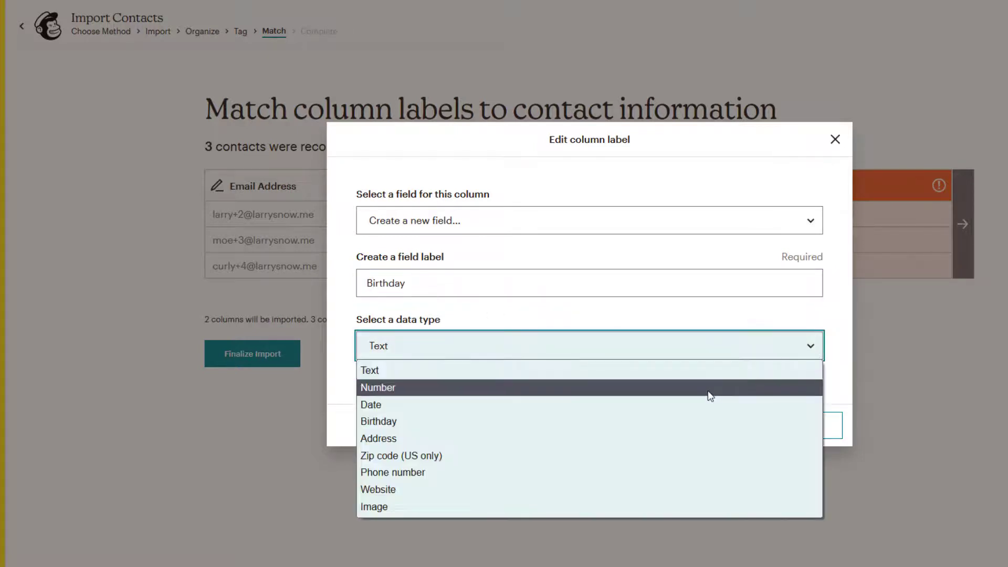
{"action": "left_click", "coordinate": [696, 405]}
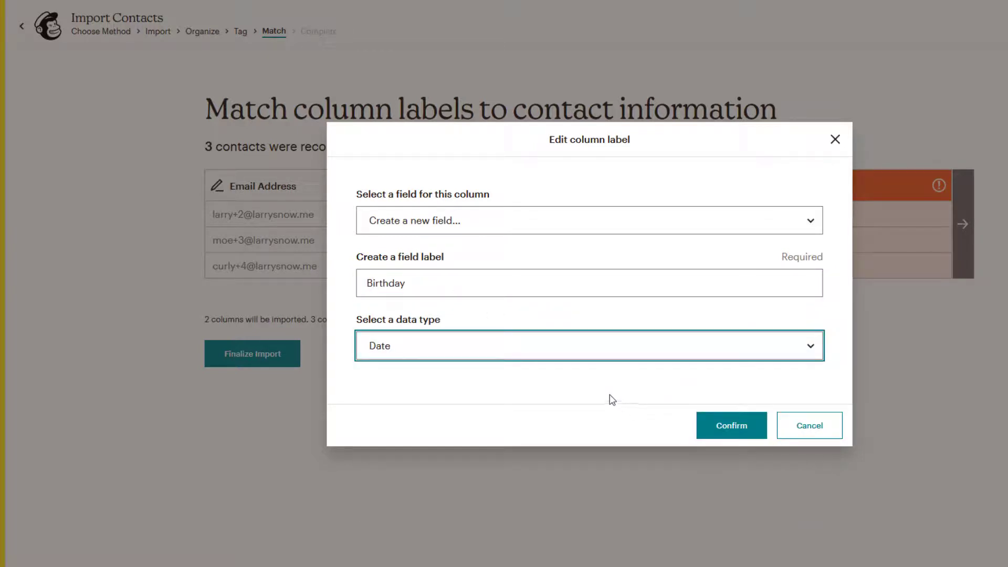
{"action": "left_click", "coordinate": [738, 433]}
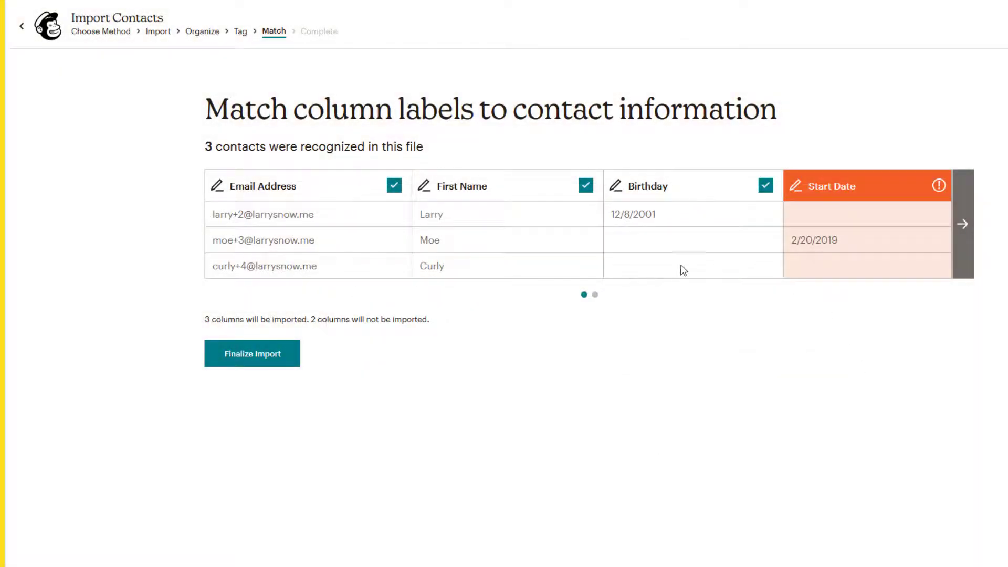
Map the Start Date column to a new Date-type field labelled 'Start Date'.
{"action": "left_click", "coordinate": [845, 189]}
{"action": "left_click", "coordinate": [741, 284]}
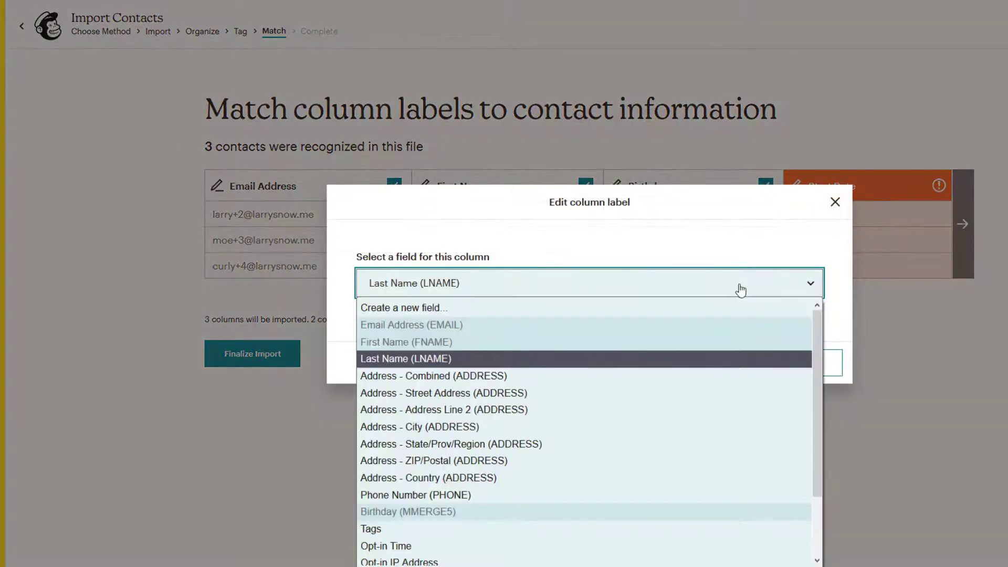
{"action": "left_click", "coordinate": [461, 309]}
{"action": "left_click", "coordinate": [447, 284]}
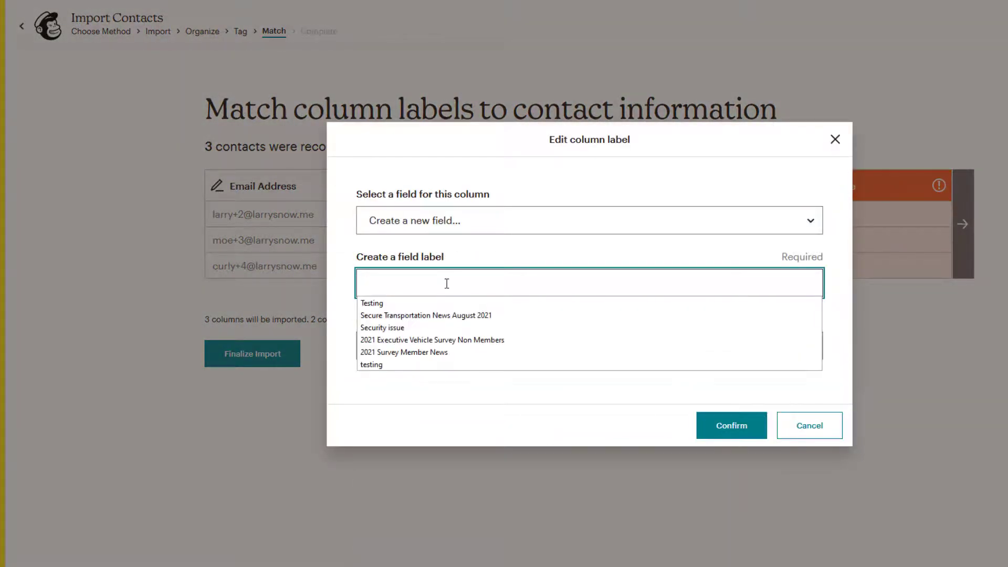
{"action": "type", "text": "Sta"}
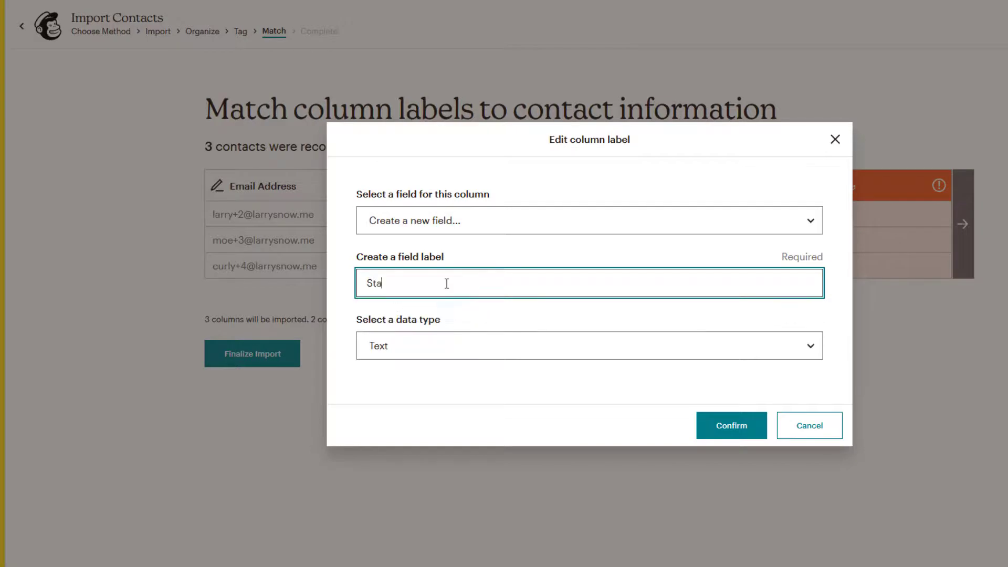
{"action": "type", "text": "rt Date"}
{"action": "left_click", "coordinate": [460, 353]}
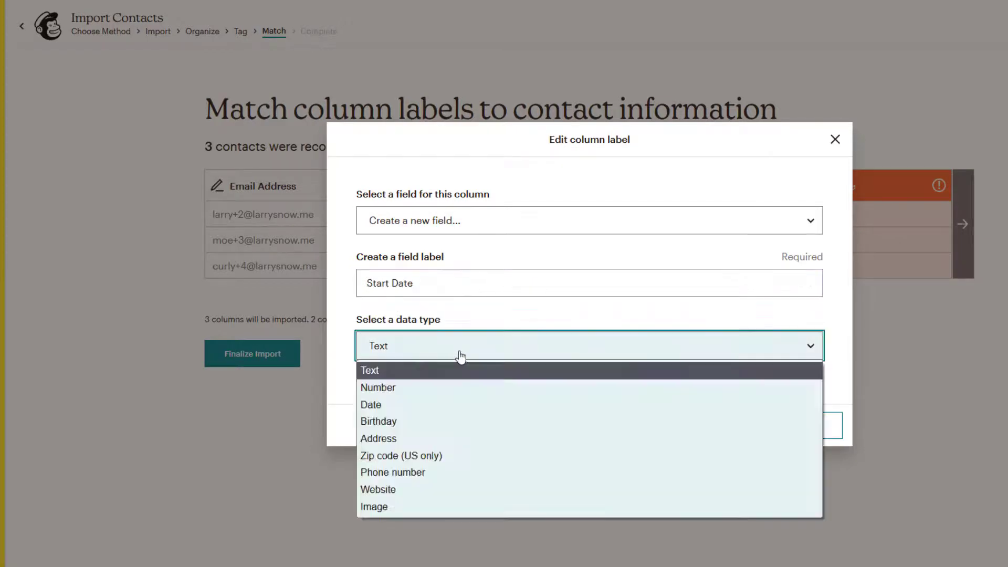
{"action": "left_click", "coordinate": [417, 409]}
{"action": "left_click", "coordinate": [731, 425]}
Map the Full Time column to a new text field labelled 'Full Time'.
{"action": "left_click", "coordinate": [966, 231]}
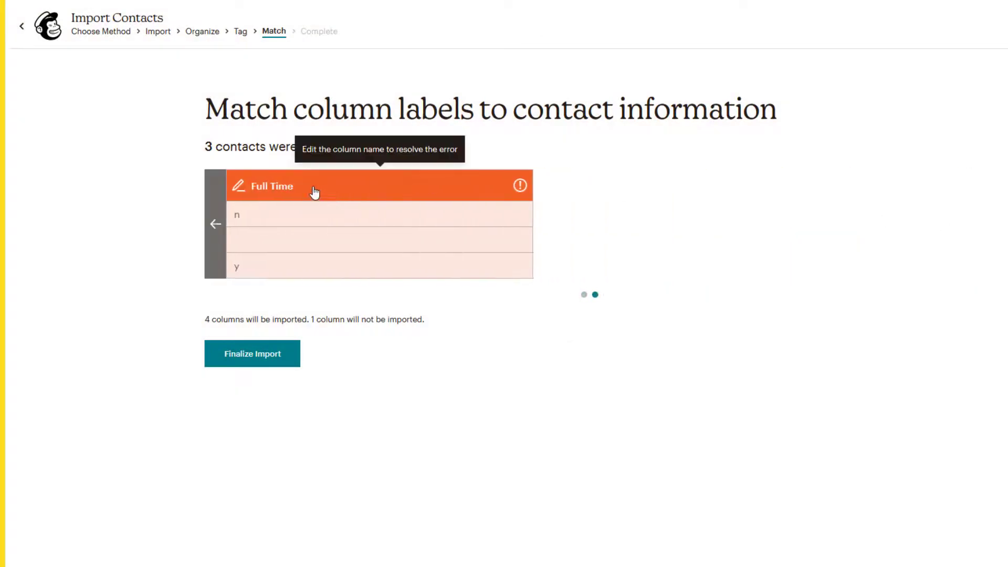
{"action": "left_click", "coordinate": [279, 189]}
{"action": "left_click", "coordinate": [435, 284]}
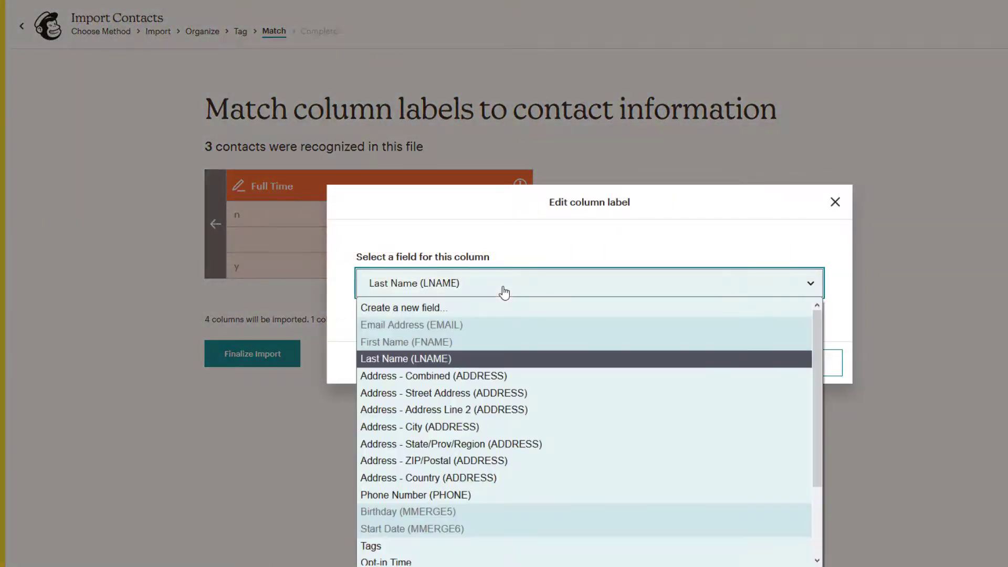
{"action": "left_click", "coordinate": [459, 304]}
{"action": "left_click", "coordinate": [422, 286]}
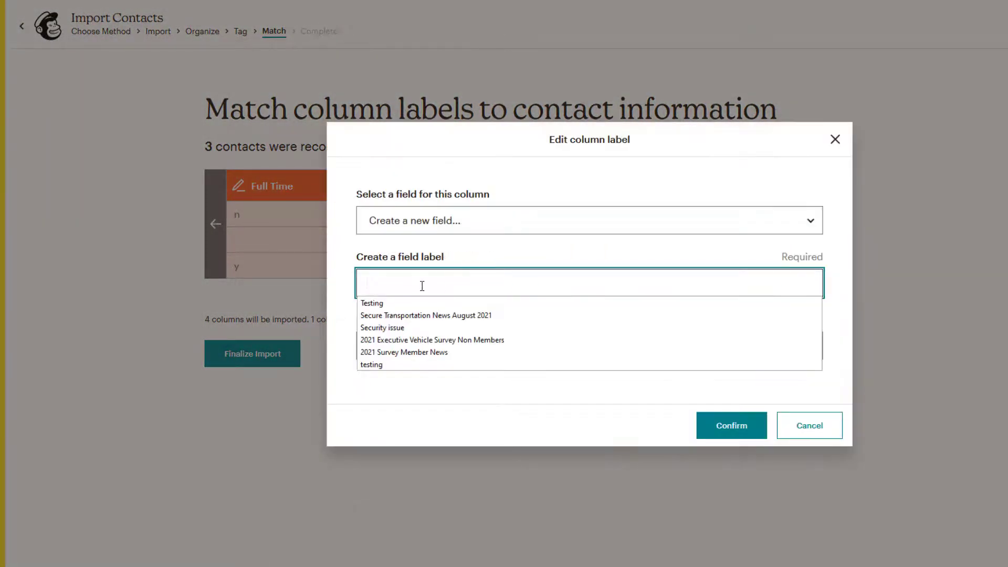
{"action": "type", "text": "Fu"}
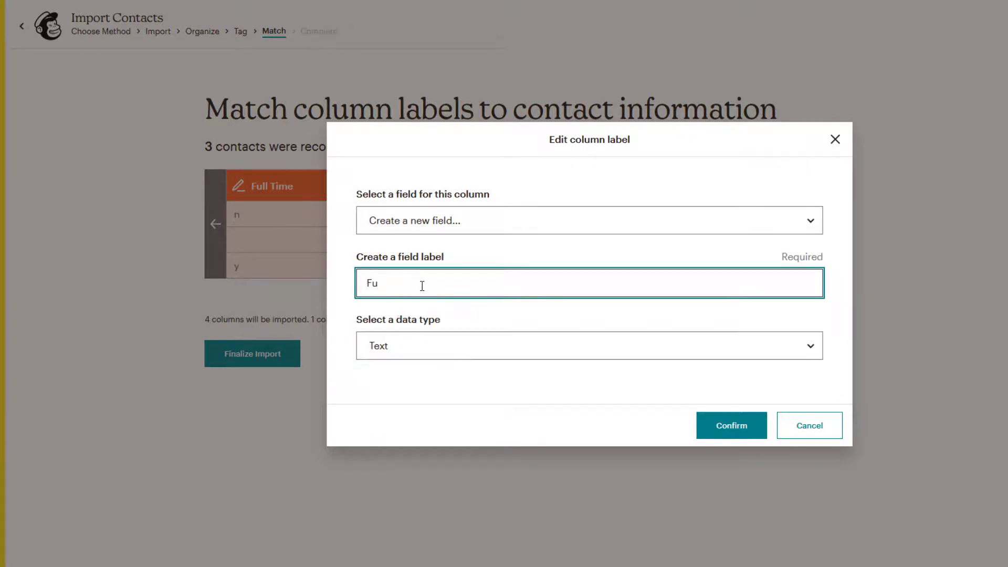
{"action": "type", "text": "ll Time"}
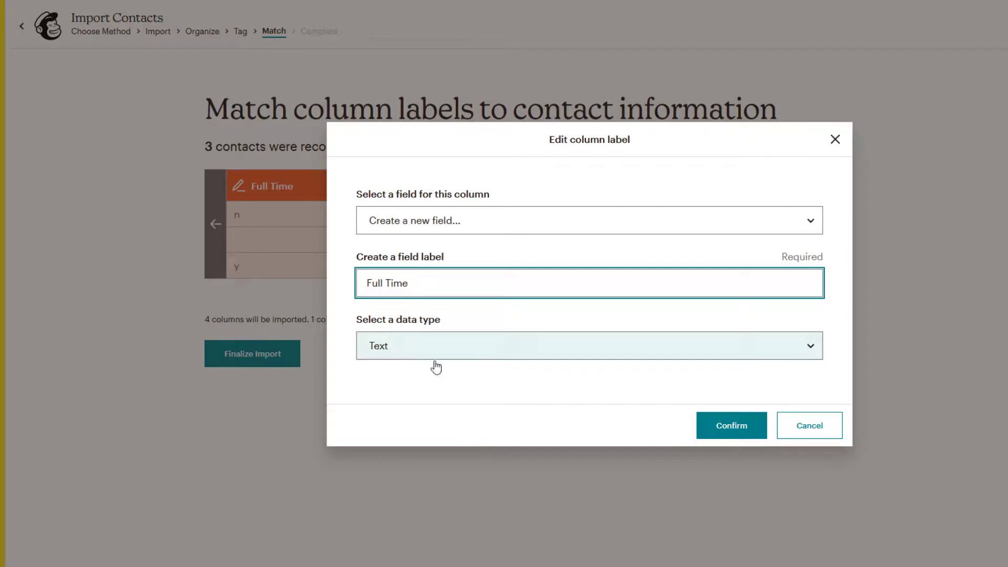
{"action": "left_click", "coordinate": [725, 426]}
Finalize and complete the three-contact import, then view the Testing audience's contacts.
{"action": "left_click", "coordinate": [222, 230]}
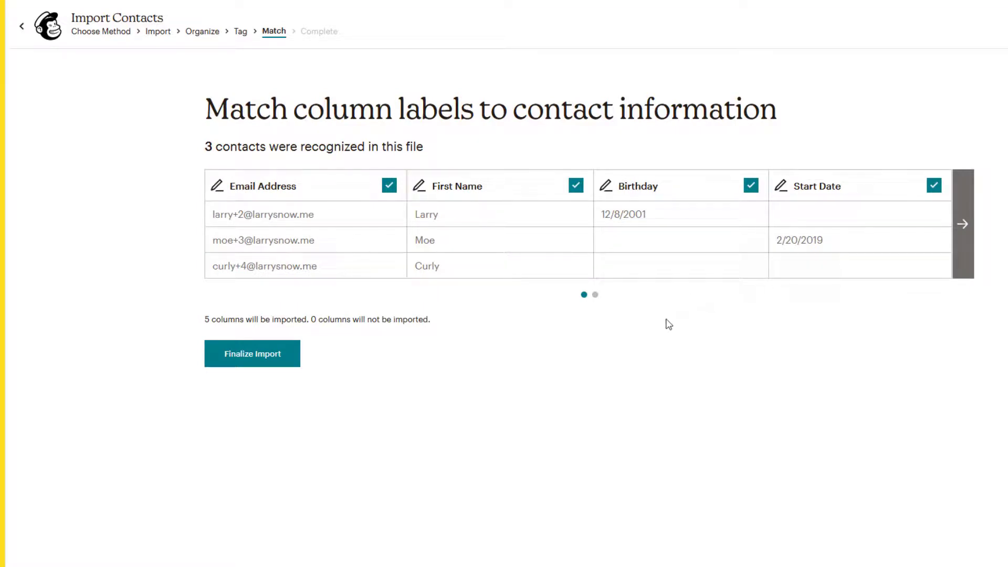
{"action": "left_click", "coordinate": [266, 362]}
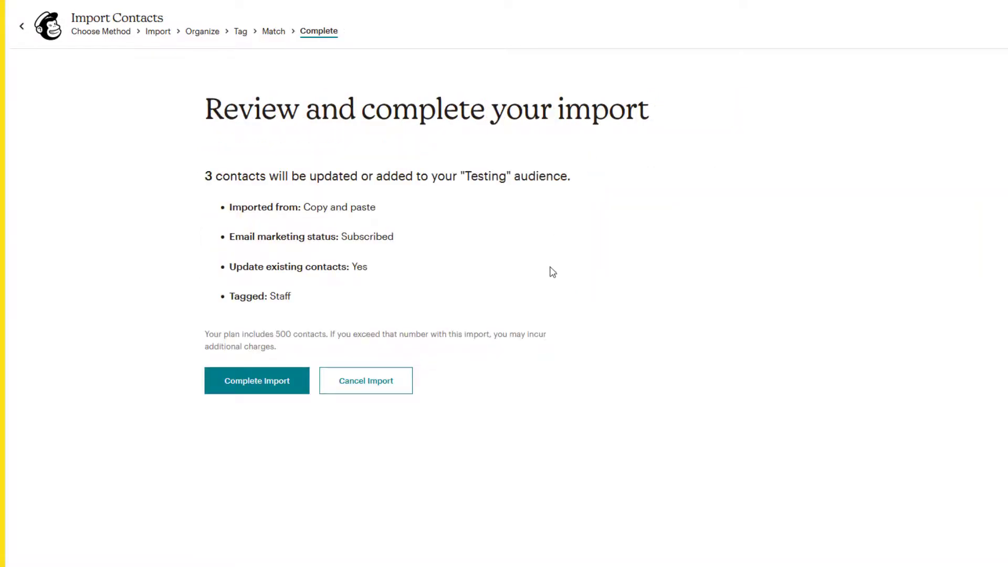
{"action": "left_click", "coordinate": [260, 386]}
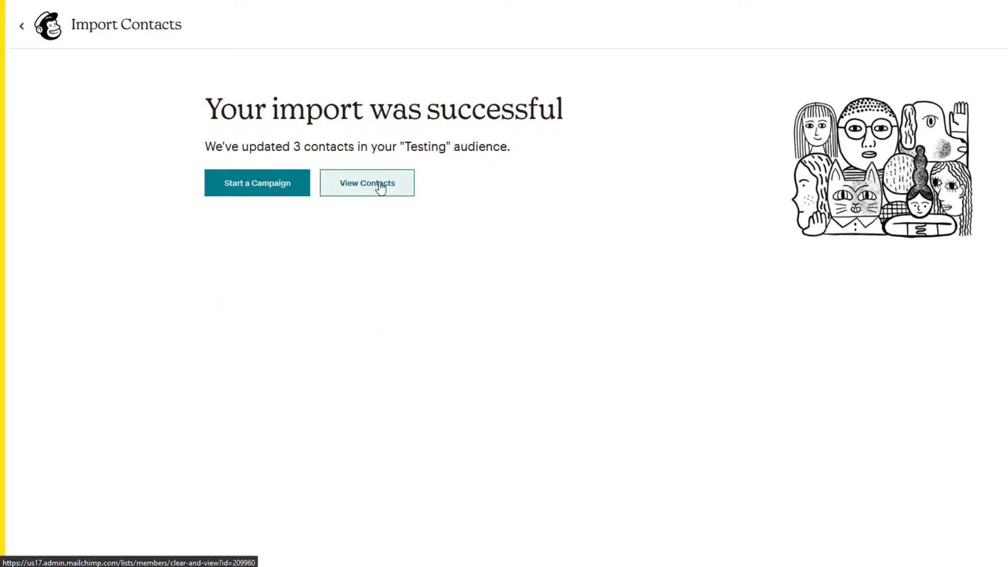
{"action": "left_click", "coordinate": [380, 186]}
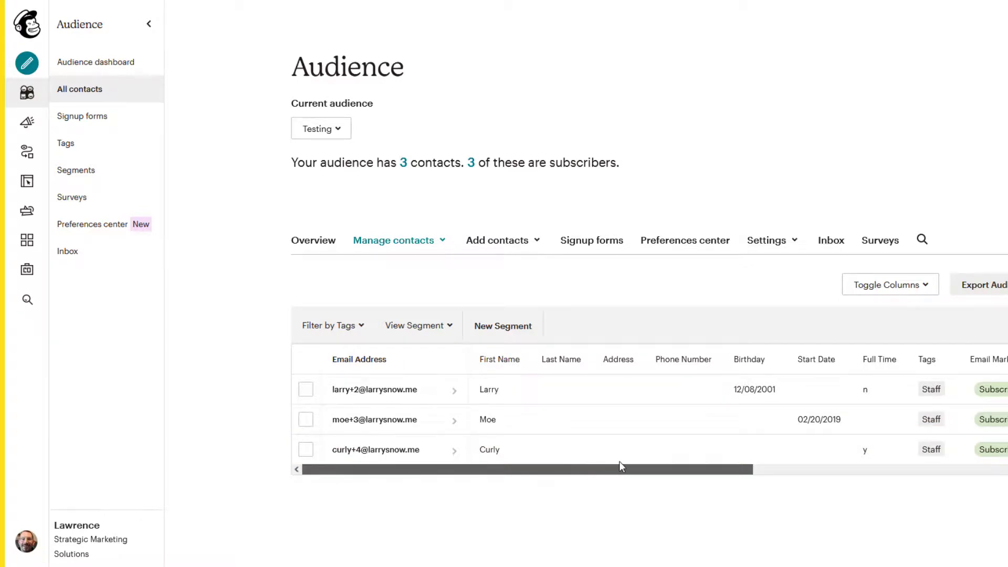
{"action": "left_click_drag", "start_coordinate": [623, 462], "coordinate": [774, 401]}
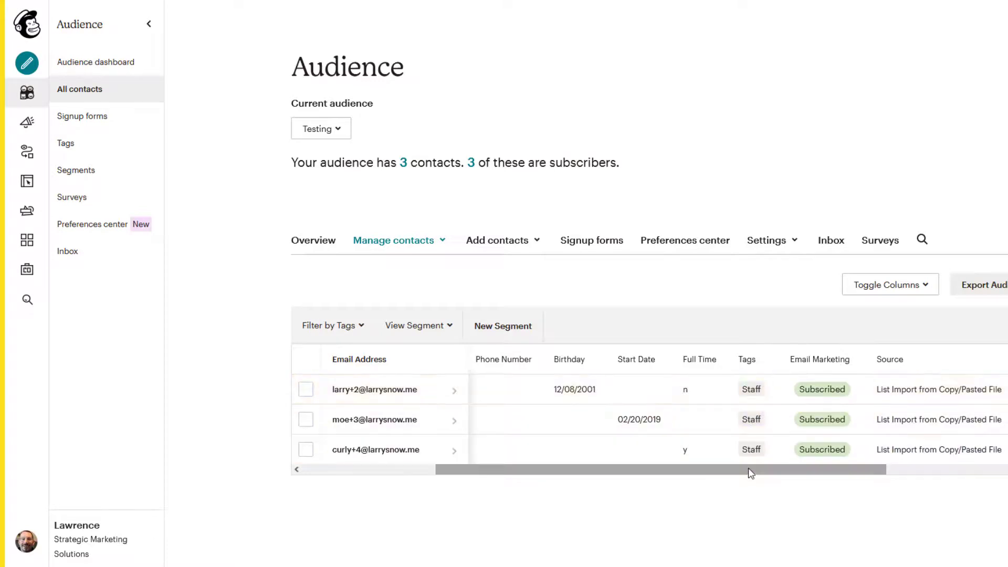
{"action": "left_click_drag", "start_coordinate": [749, 471], "coordinate": [748, 469]}
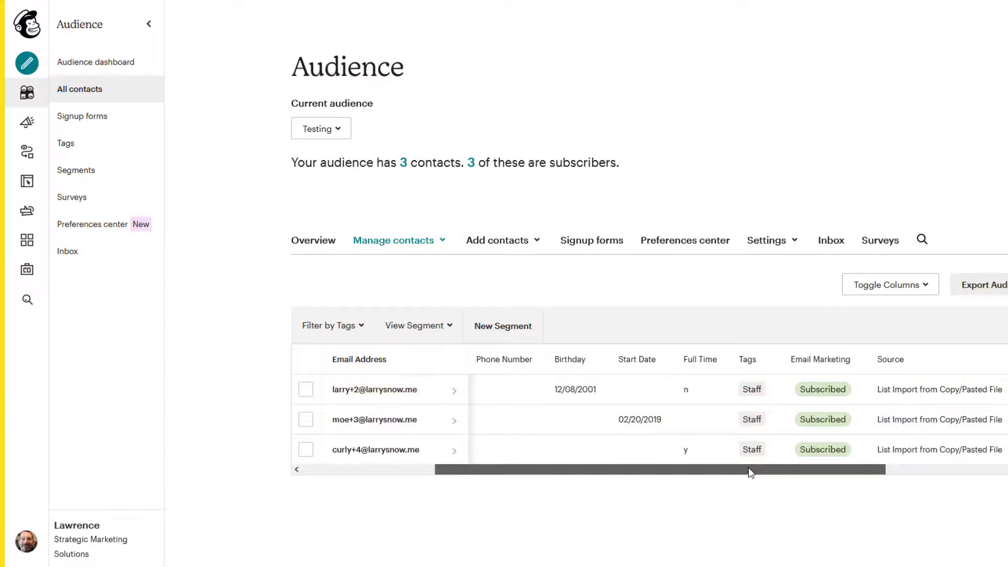
{"action": "left_click_drag", "start_coordinate": [749, 469], "coordinate": [690, 463]}
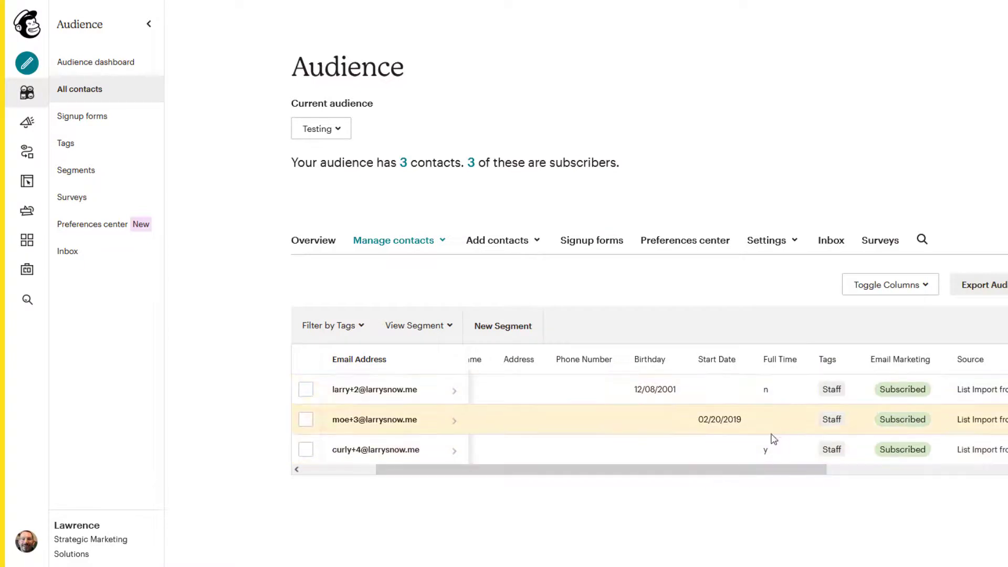
{"action": "left_click_drag", "start_coordinate": [777, 471], "coordinate": [689, 471]}
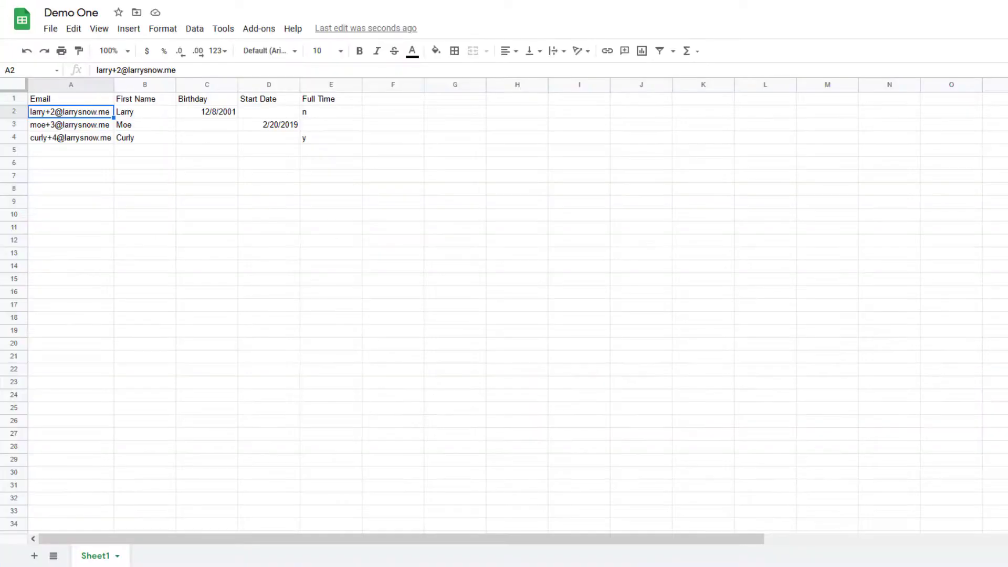
Paste the fourth contact (birthday 9/1/1938, start 12/4/2020, Full Time y) into row 5 as values only.
{"action": "left_click", "coordinate": [75, 152]}
{"action": "left_click", "coordinate": [95, 159]}
{"action": "left_click", "coordinate": [94, 141]}
{"action": "left_click", "coordinate": [105, 151]}
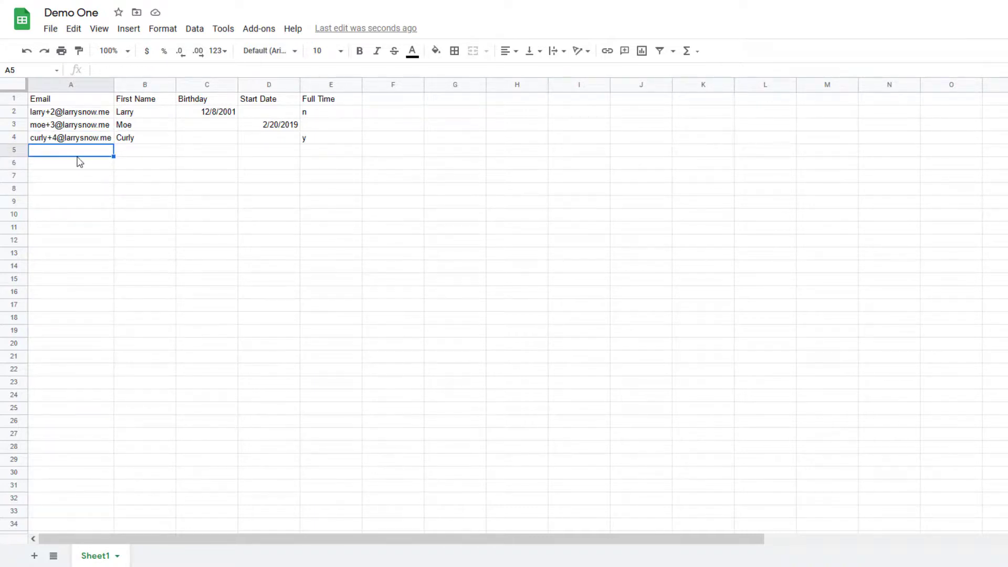
{"action": "key", "text": "ctrl+v"}
{"action": "left_click", "coordinate": [127, 169]}
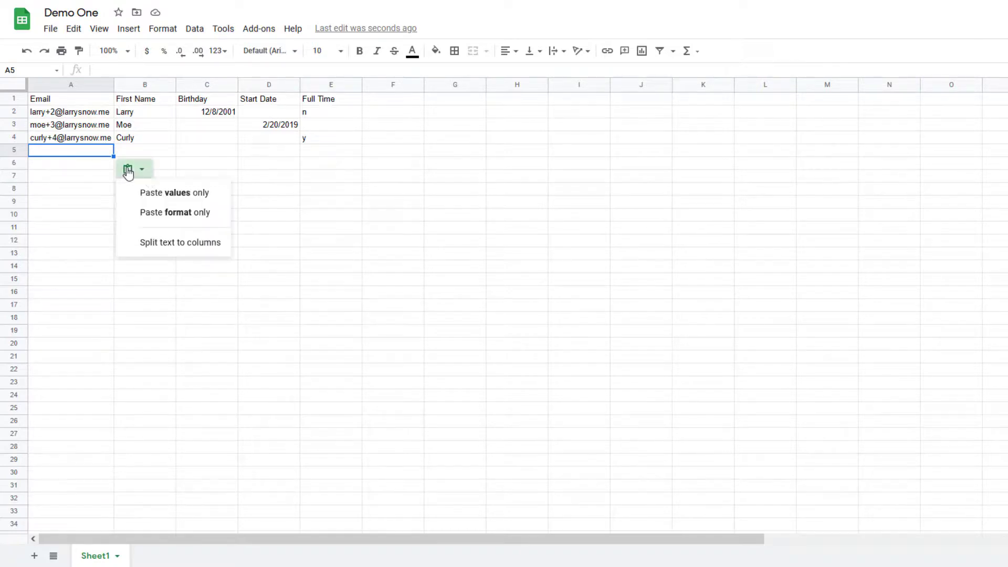
{"action": "left_click", "coordinate": [171, 192]}
{"action": "key", "text": "Down"}
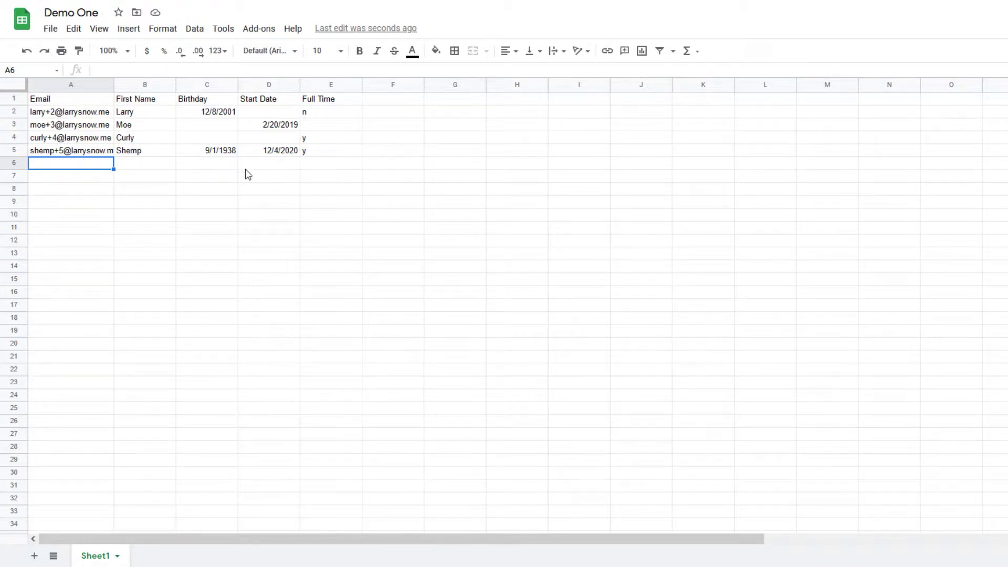
Download the Demo One sheet as a comma-separated values (.csv) file.
{"action": "left_click", "coordinate": [52, 31]}
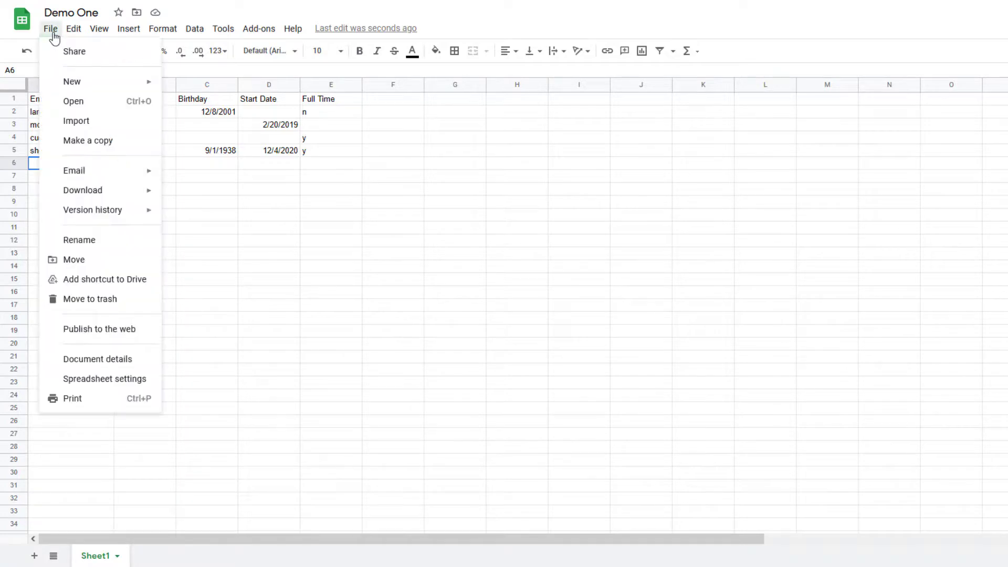
{"action": "mouse_move", "coordinate": [116, 192]}
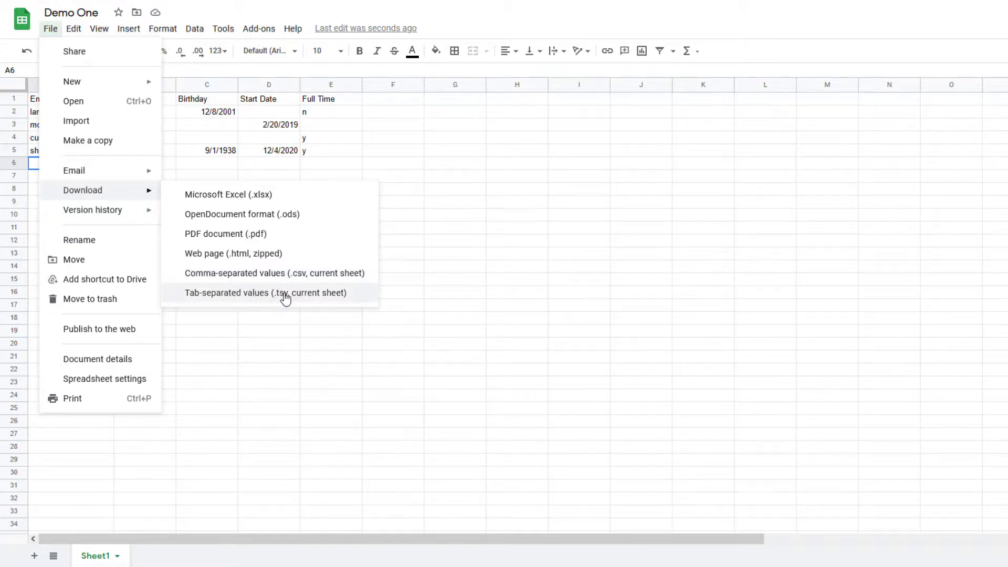
{"action": "left_click", "coordinate": [274, 274]}
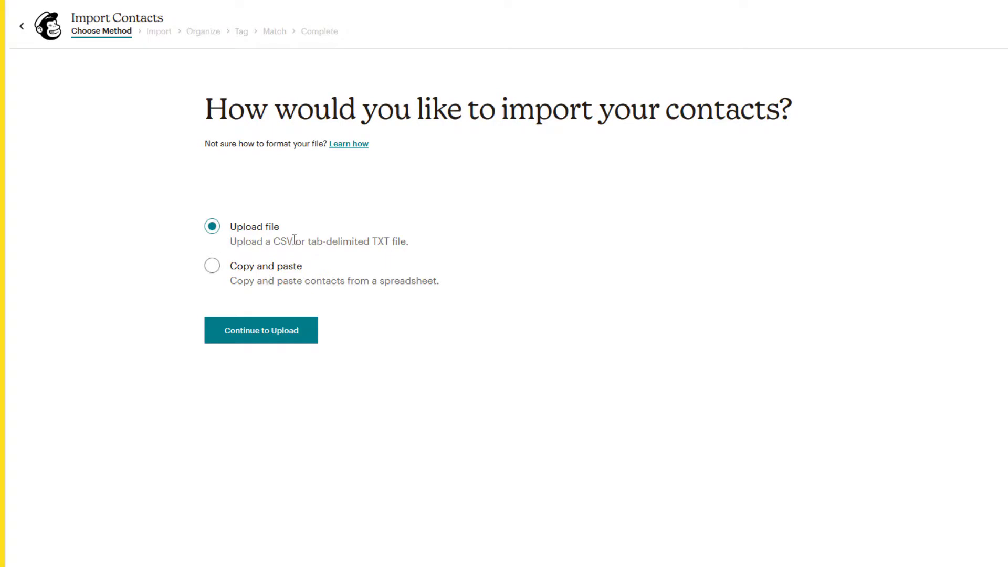
Upload Demo One - Sheet1.csv as the import file and enable updating existing contacts.
{"action": "left_click", "coordinate": [273, 330]}
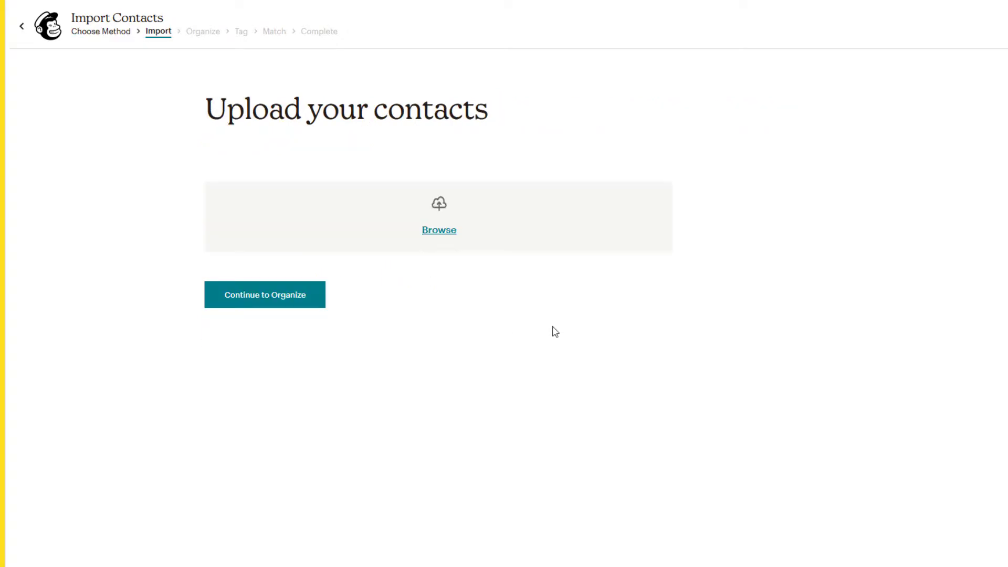
{"action": "left_click", "coordinate": [440, 231]}
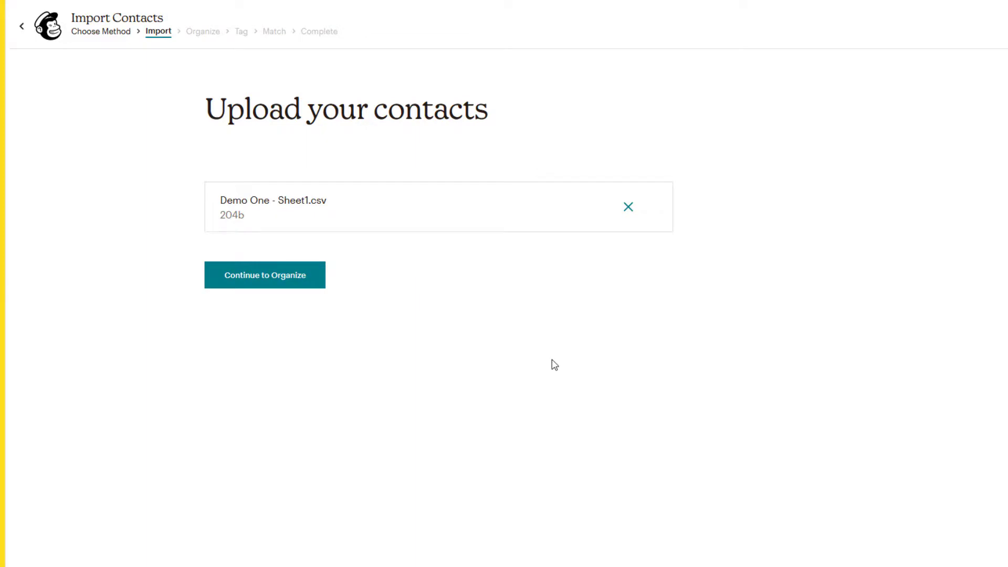
{"action": "left_click", "coordinate": [289, 280]}
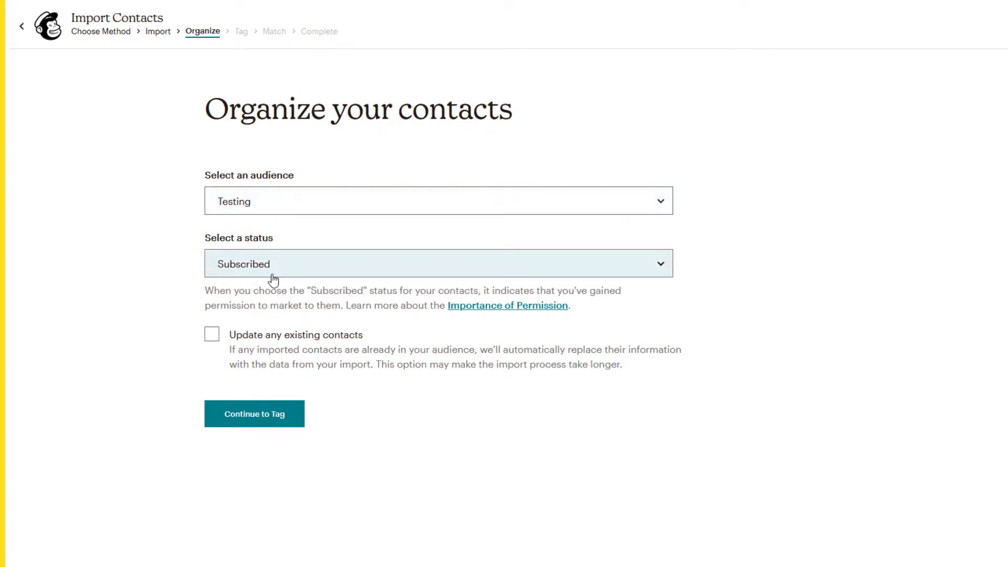
{"action": "left_click", "coordinate": [212, 336]}
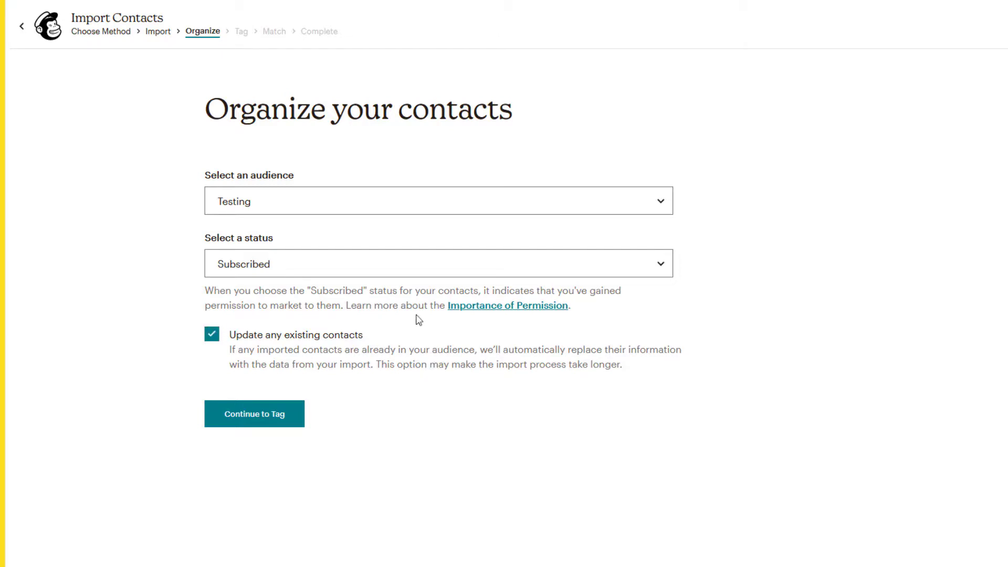
Tag the uploaded contacts with the Staff tag.
{"action": "left_click", "coordinate": [268, 425]}
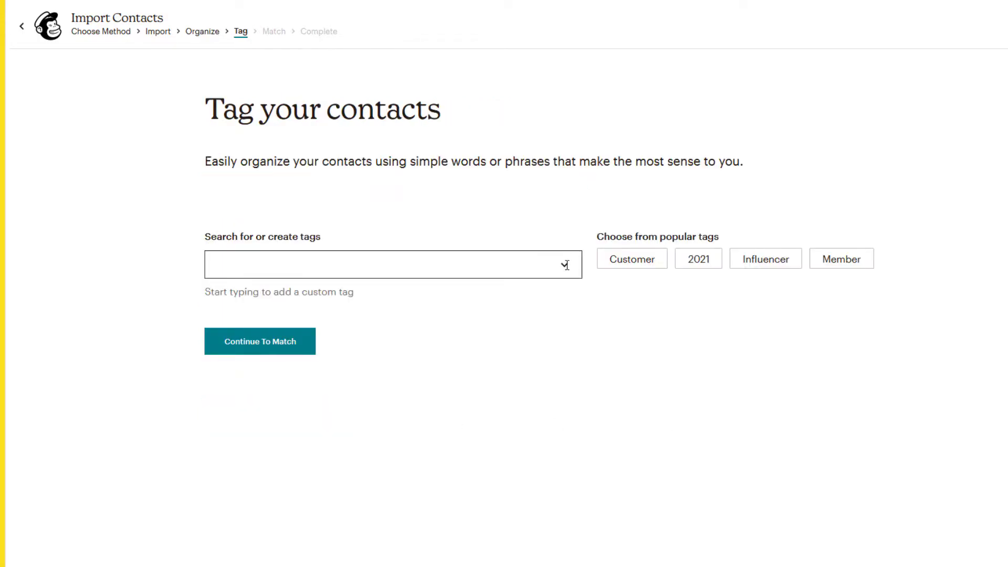
{"action": "left_click", "coordinate": [566, 266]}
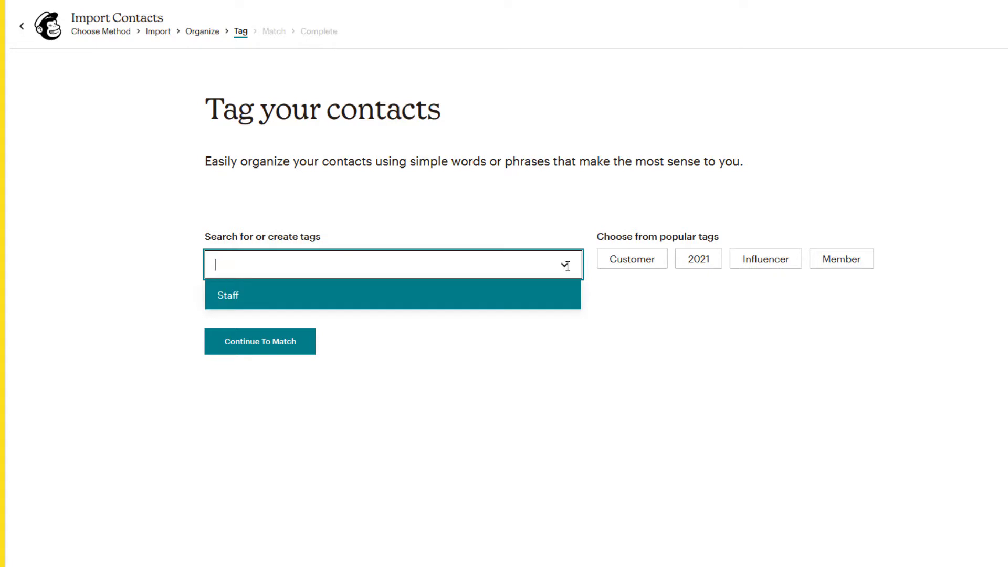
{"action": "left_click", "coordinate": [467, 296]}
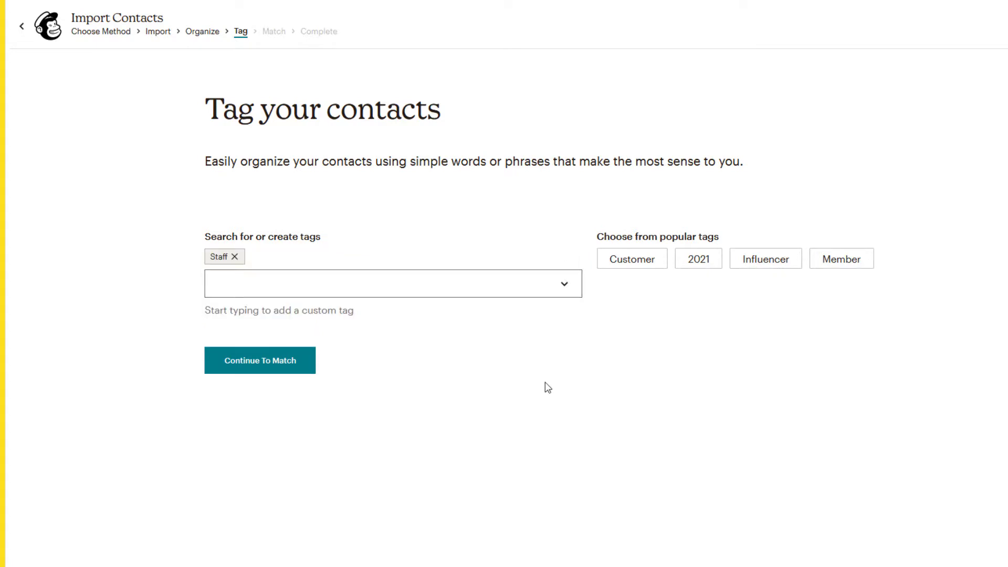
Finalize and complete the CSV import, then view the four Testing audience contacts.
{"action": "left_click", "coordinate": [239, 368]}
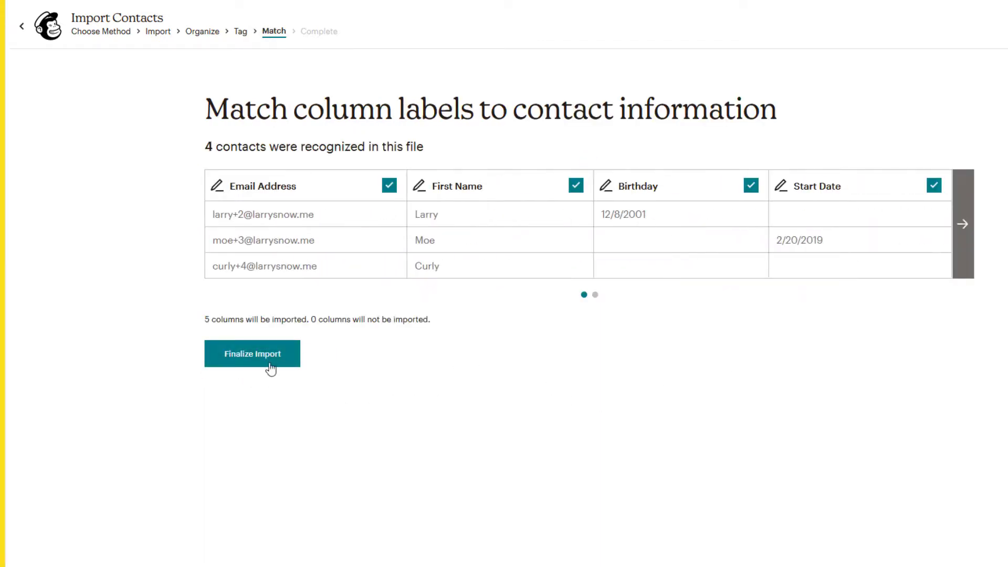
{"action": "left_click", "coordinate": [264, 361]}
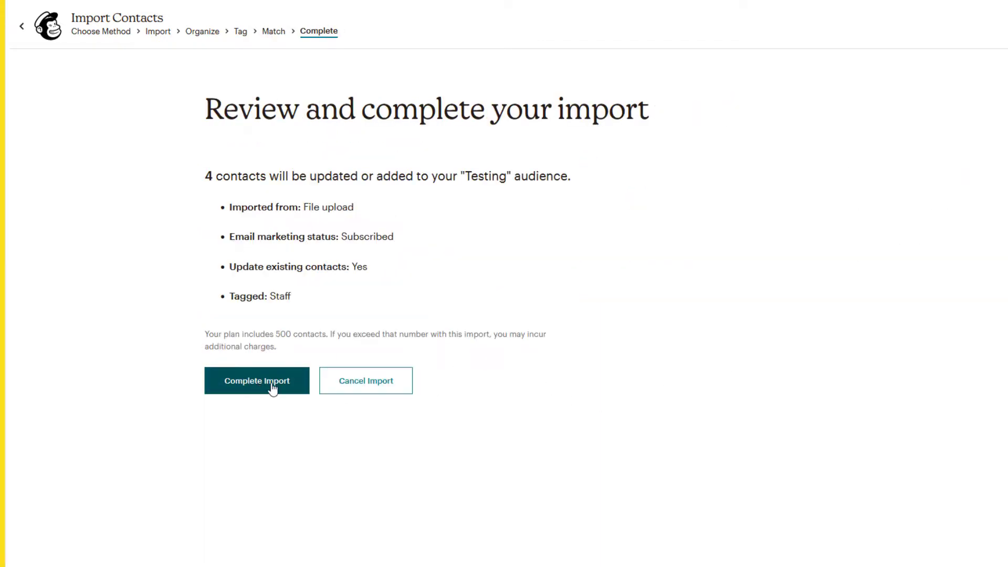
{"action": "left_click", "coordinate": [272, 388]}
{"action": "left_click", "coordinate": [367, 181]}
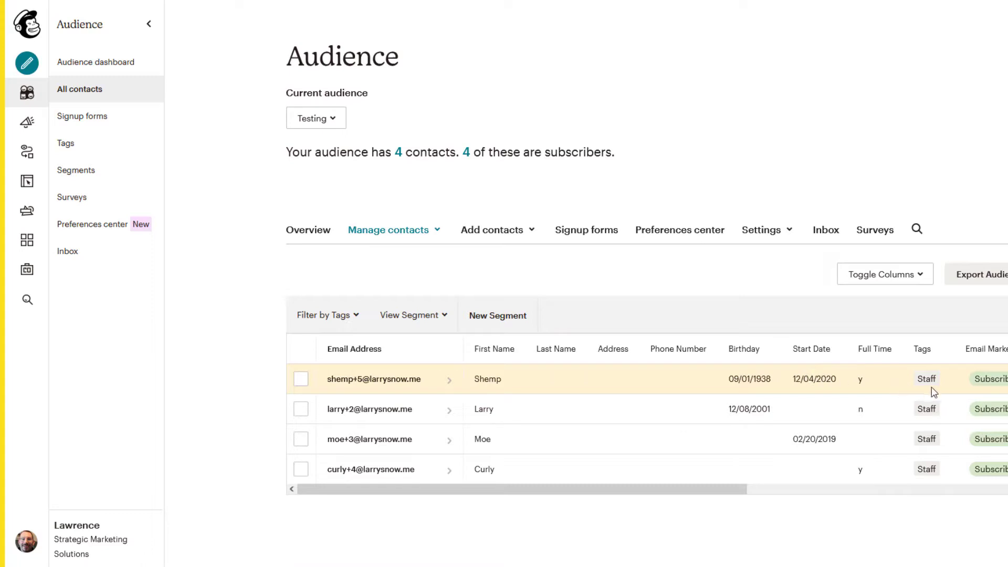
{"action": "left_click_drag", "start_coordinate": [702, 491], "coordinate": [749, 557]}
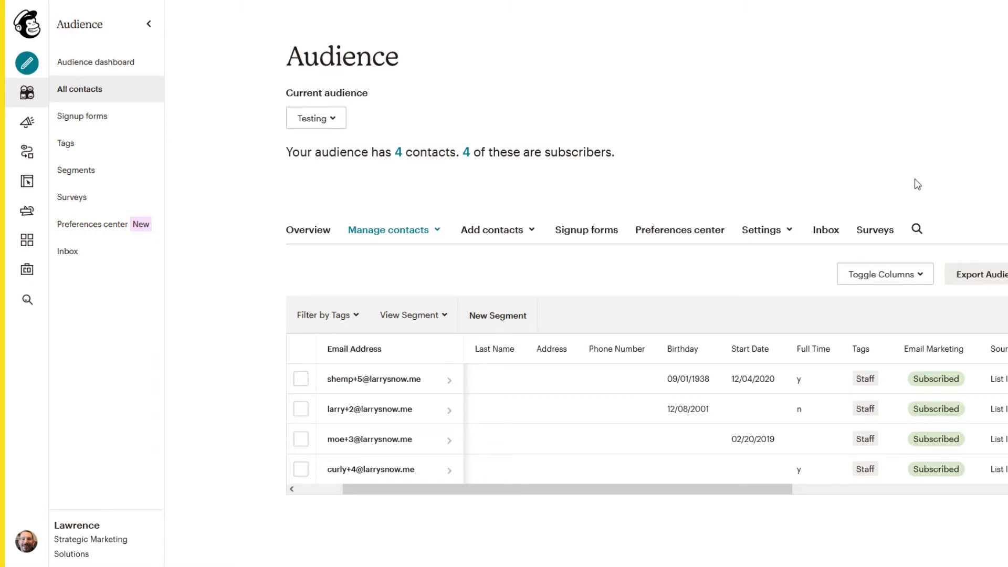
Choose Import contacts from the Add contacts menu.
{"action": "left_click", "coordinate": [508, 233]}
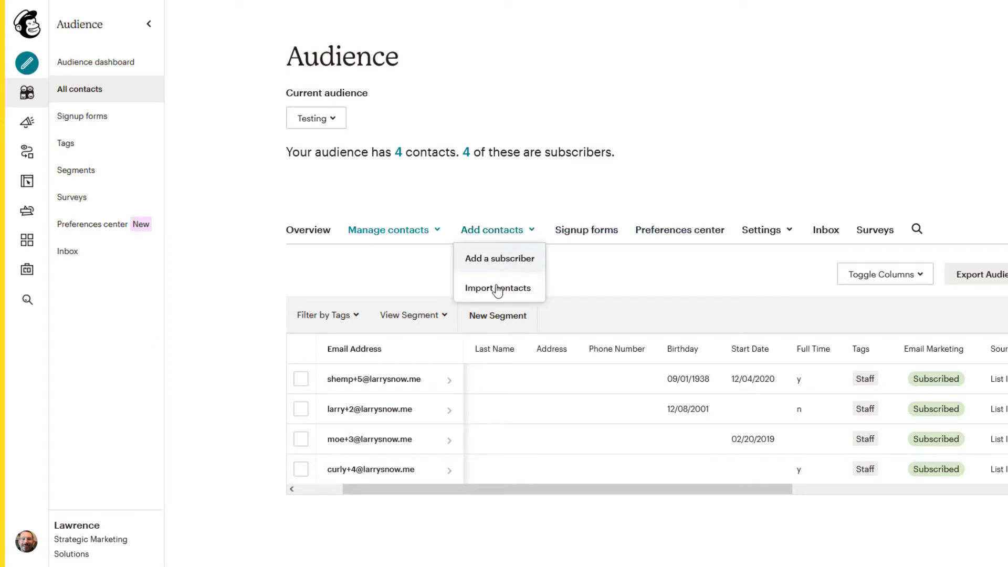
{"action": "left_click", "coordinate": [514, 289]}
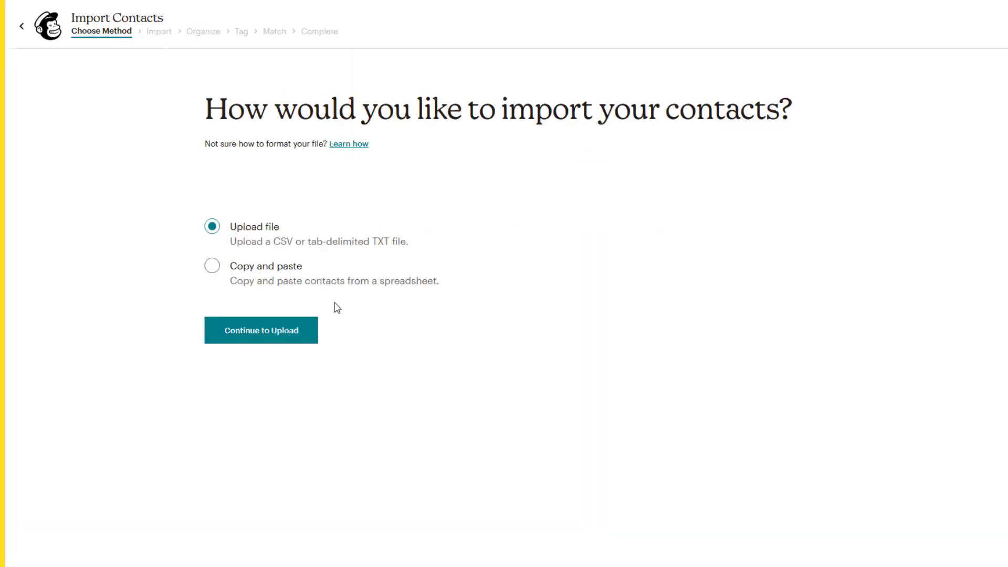